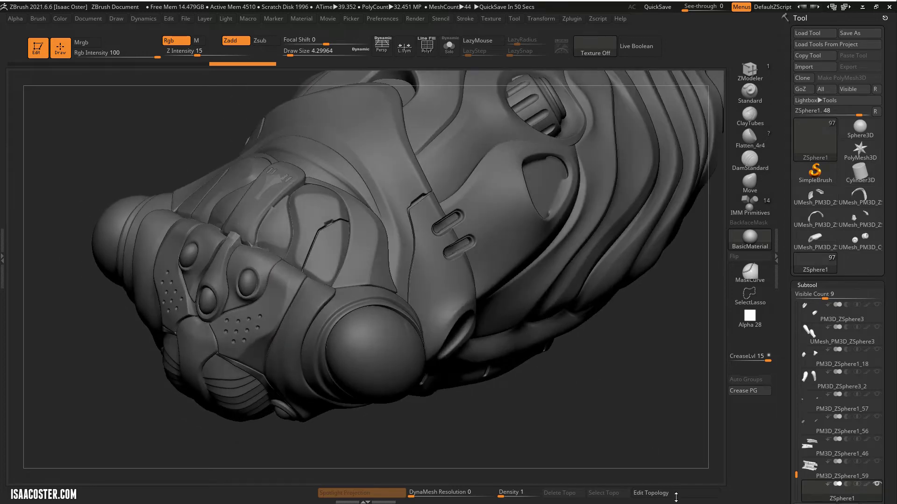
# Turn on topology editing for the ZSphere retopology mesh over the head's central strip
pyautogui.moveTo(586, 375); pyautogui.dragTo(480, 224)
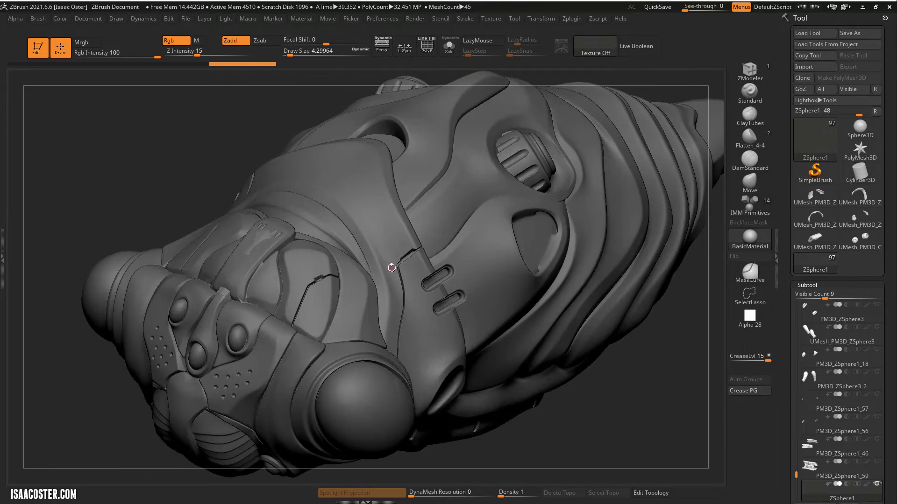
pyautogui.click(655, 494)
pyautogui.moveTo(649, 393); pyautogui.dragTo(659, 461)
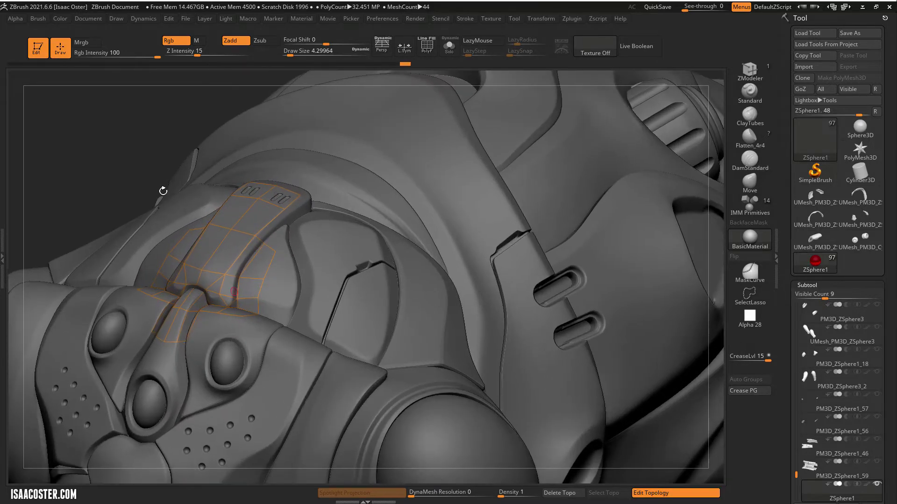
pyautogui.moveTo(118, 131); pyautogui.dragTo(140, 163)
# Extend the retopology mesh along the side panel to its pointed tip and connect it to the central strip
pyautogui.click(179, 212)
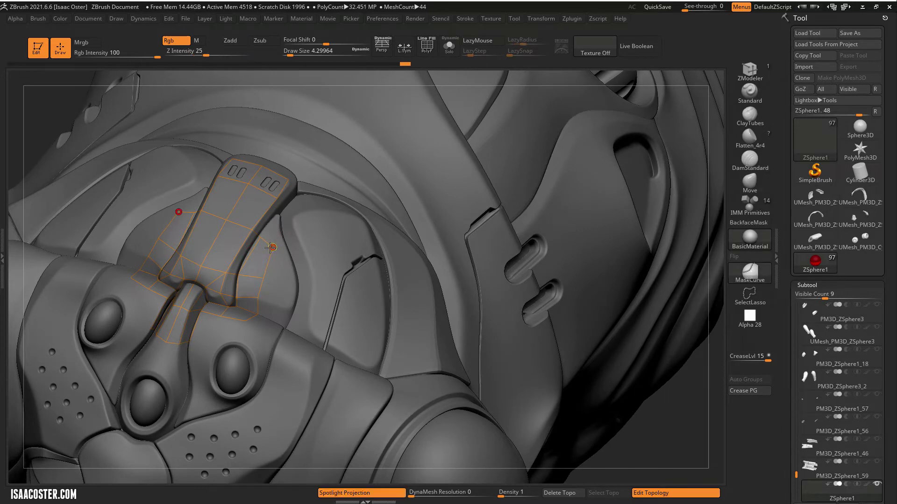
pyautogui.click(271, 248)
pyautogui.moveTo(76, 123); pyautogui.dragTo(147, 179)
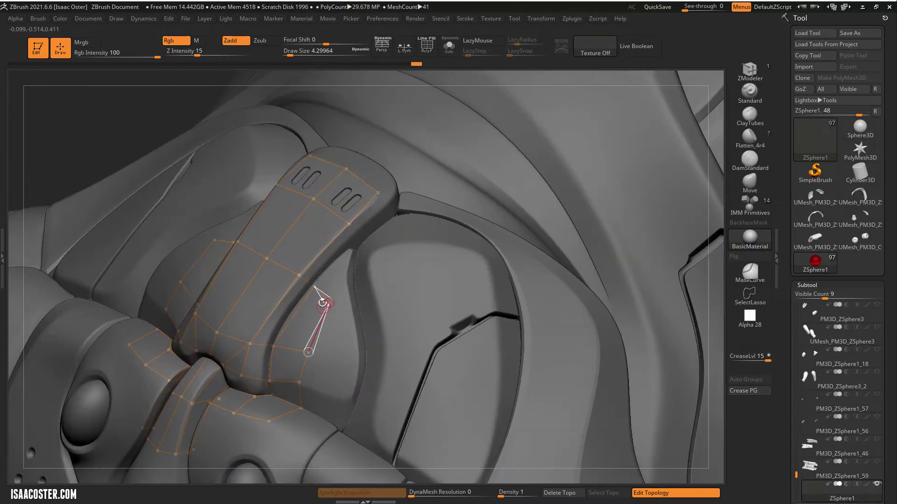
pyautogui.click(352, 250)
pyautogui.click(314, 286)
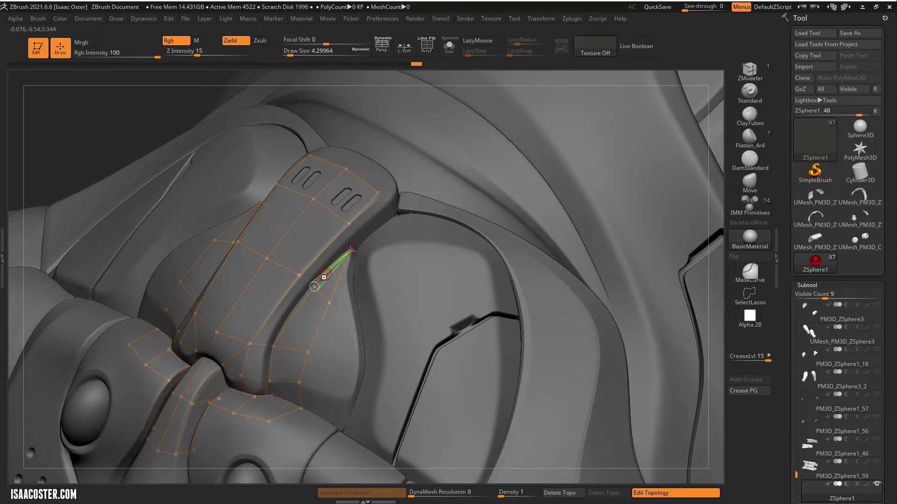
pyautogui.click(350, 227)
# Move the topology point on the side panel's inner edge slightly so it follows the groove beside the central strip
pyautogui.moveTo(101, 114); pyautogui.dragTo(93, 137)
pyautogui.press('w')
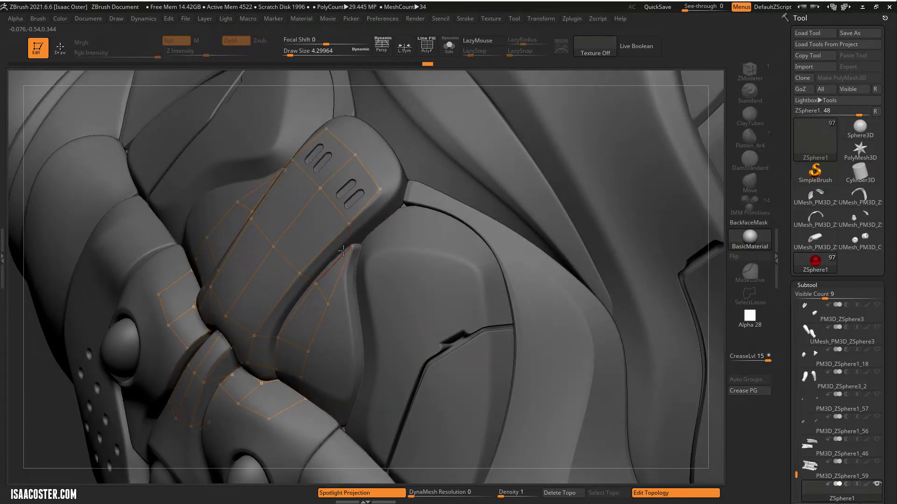
pyautogui.moveTo(316, 284); pyautogui.dragTo(313, 282)
pyautogui.press('q')
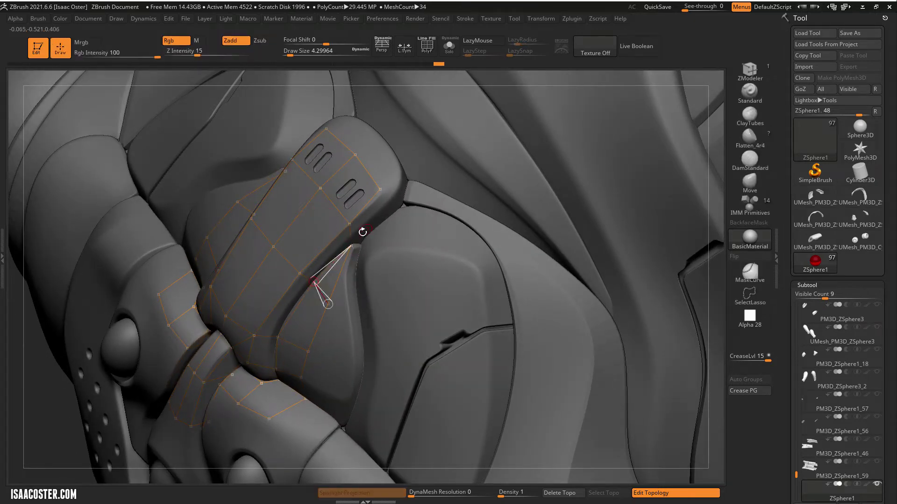
# Add a chain of topology points from the side panel's tip down along its outer edge
pyautogui.keyDown('ctrl'); pyautogui.click(353, 248); pyautogui.keyUp('ctrl')
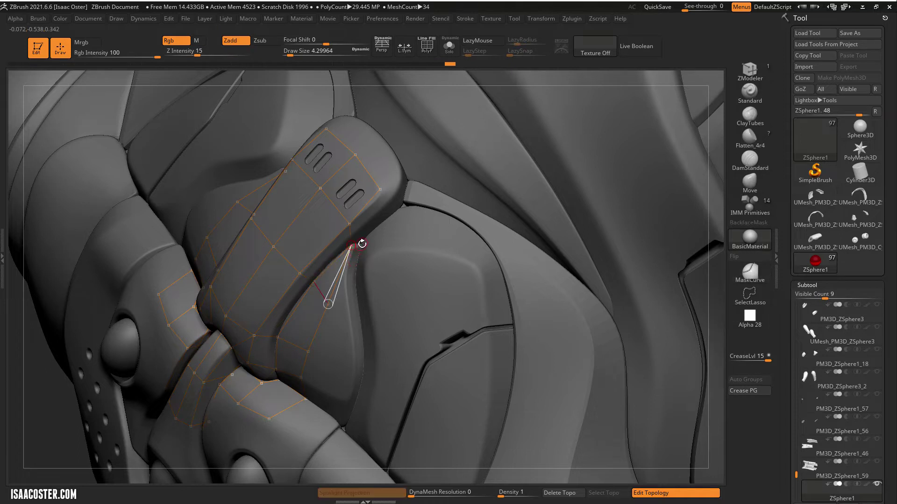
pyautogui.click(362, 243)
pyautogui.click(356, 273)
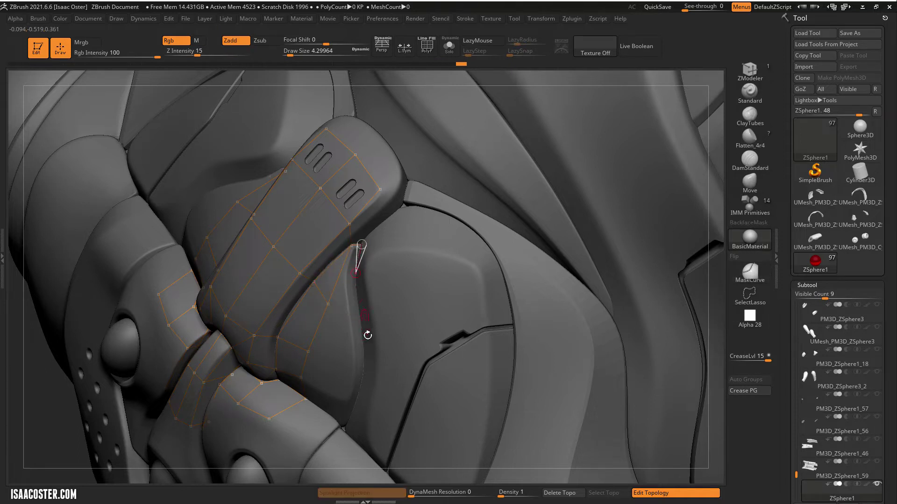
pyautogui.click(358, 302)
pyautogui.click(365, 359)
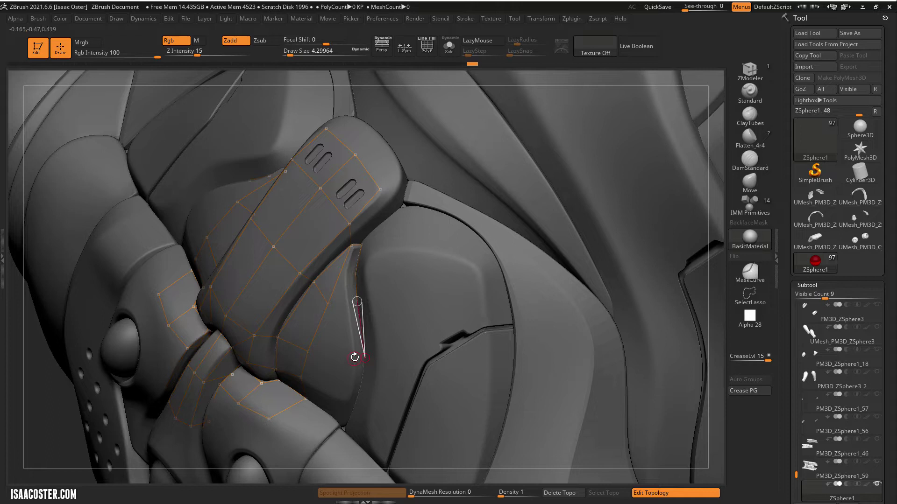
# Connect the side panel's inner rows to the outer edge chain, adding points along the panel's ridge
pyautogui.click(308, 351)
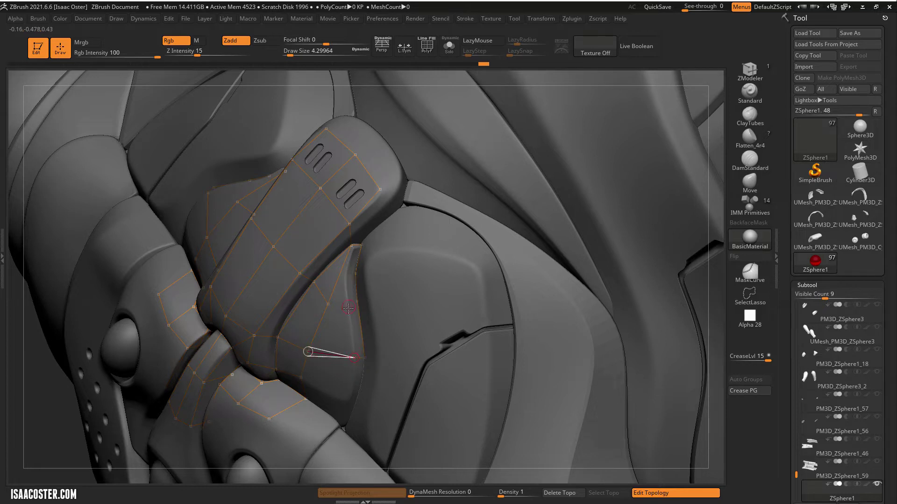
pyautogui.click(328, 304)
pyautogui.click(349, 309)
pyautogui.click(357, 301)
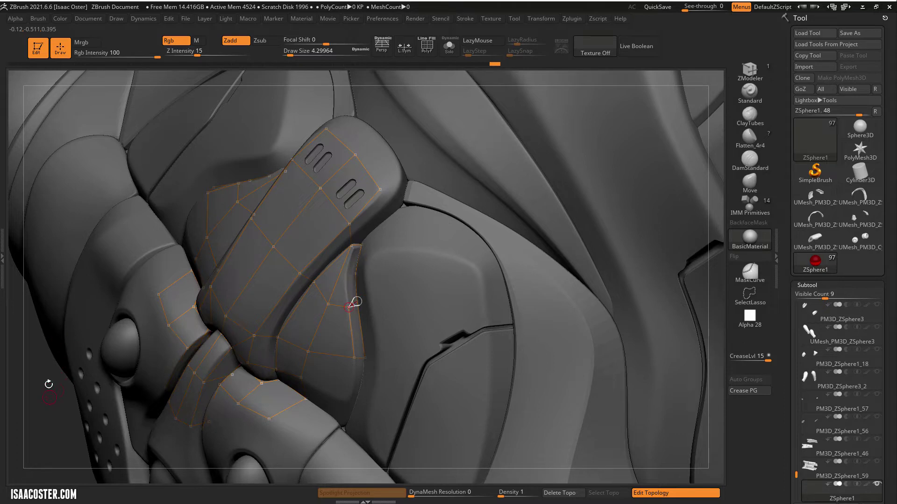
# Add a ridge point between the panel's middle row and tip, linked to the outer edge, and undo its link to the tip
pyautogui.moveTo(49, 384); pyautogui.dragTo(268, 244)
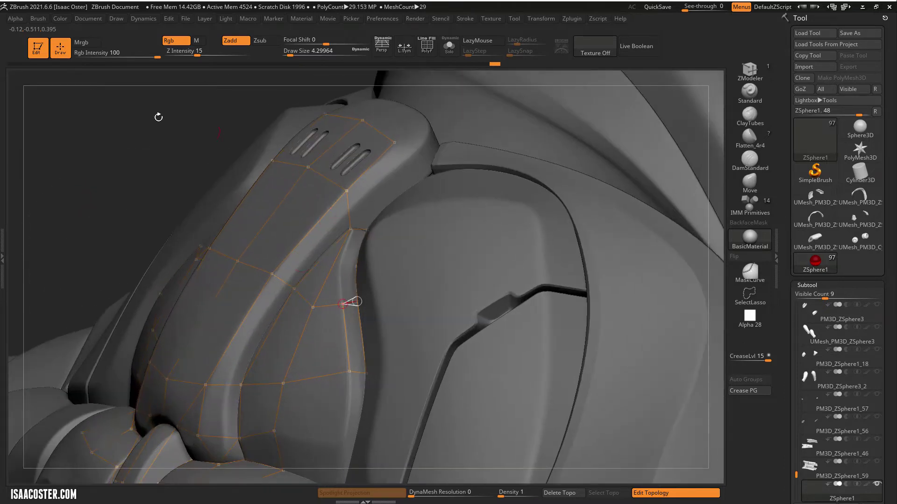
pyautogui.moveTo(158, 117); pyautogui.dragTo(332, 280)
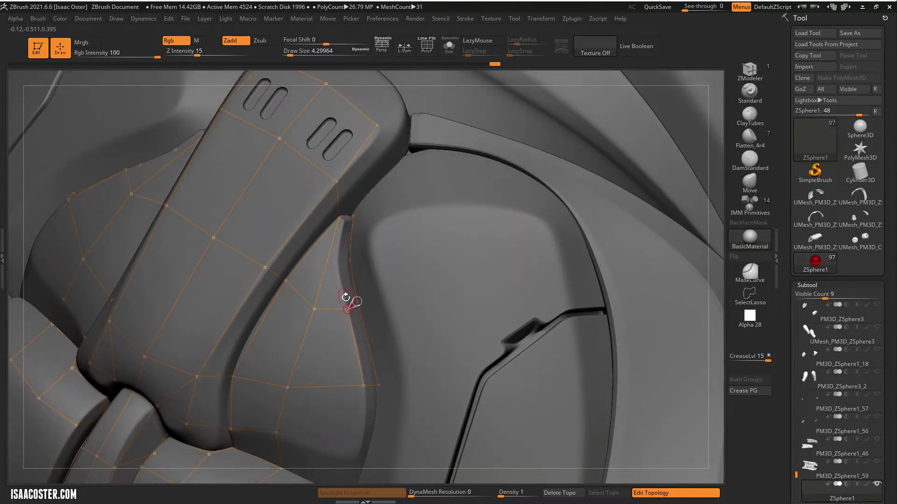
pyautogui.click(338, 264)
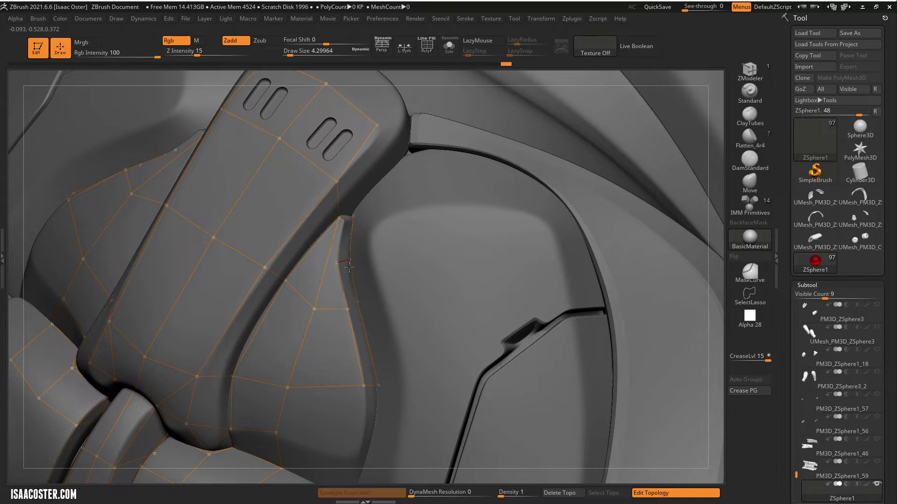
pyautogui.click(343, 219)
pyautogui.hotkey('ctrl', 'z')
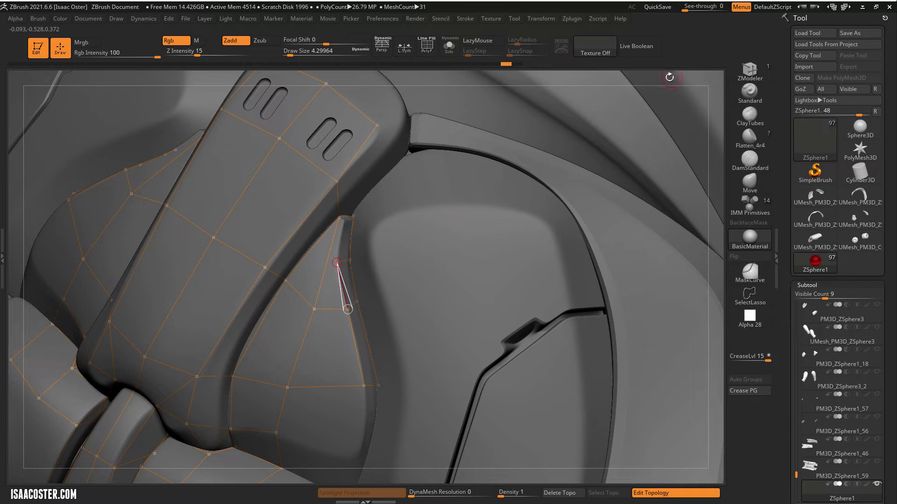
# Set the draw size to 1 and delete the inner topology point at the side panel's tip
pyautogui.keyDown('alt'); pyautogui.moveTo(719, 97); pyautogui.dragTo(672, 201); pyautogui.keyUp('alt')
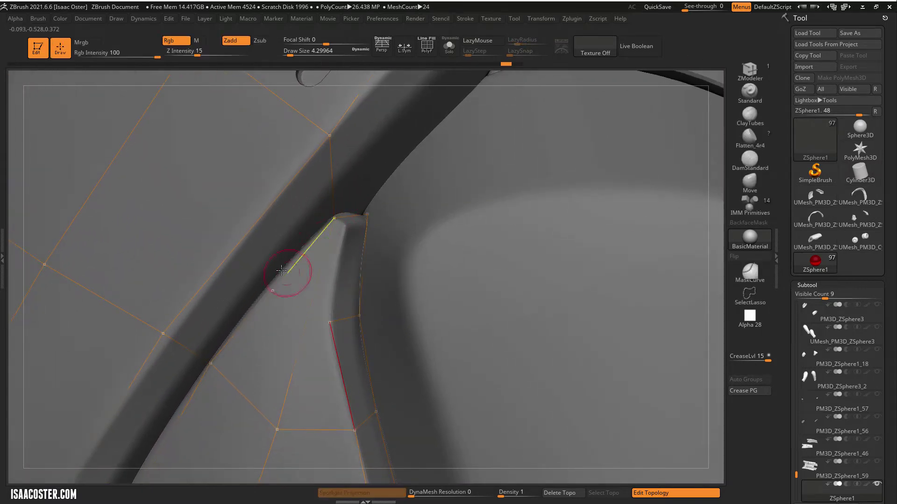
pyautogui.press('w')
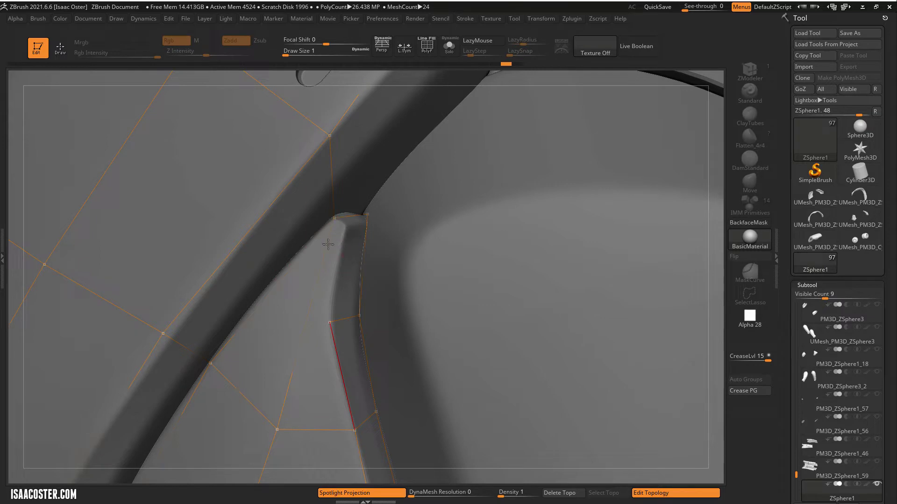
pyautogui.press('q')
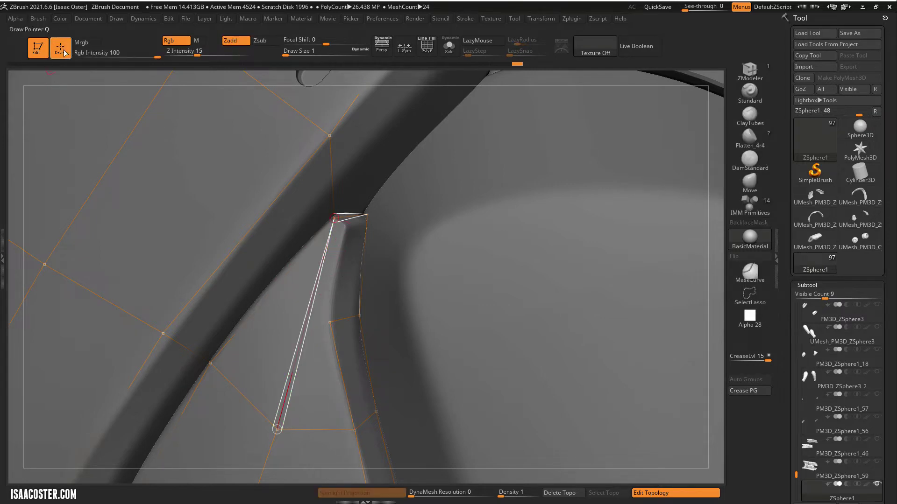
pyautogui.keyDown('alt'); pyautogui.click(336, 218); pyautogui.keyUp('alt')
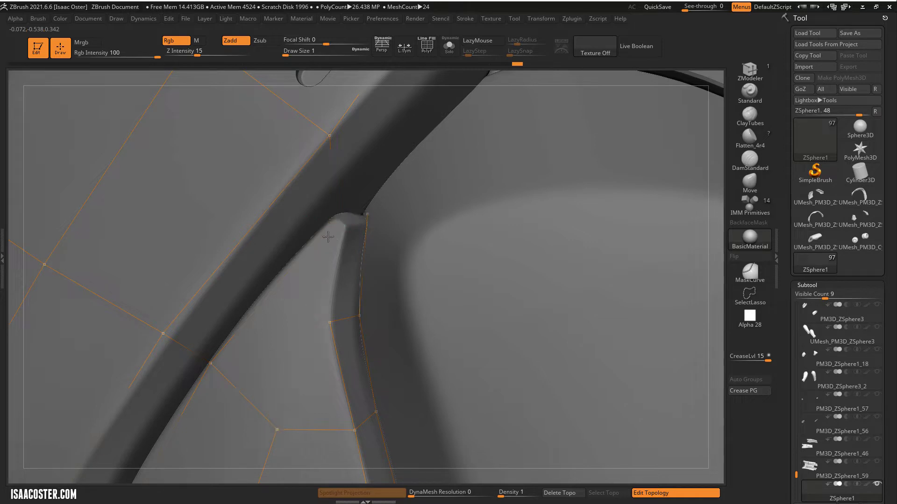
# Add a point on the panel's inner edge below the tip and connect it to the ridge and the row below
pyautogui.click(212, 363)
pyautogui.click(282, 277)
pyautogui.click(328, 318)
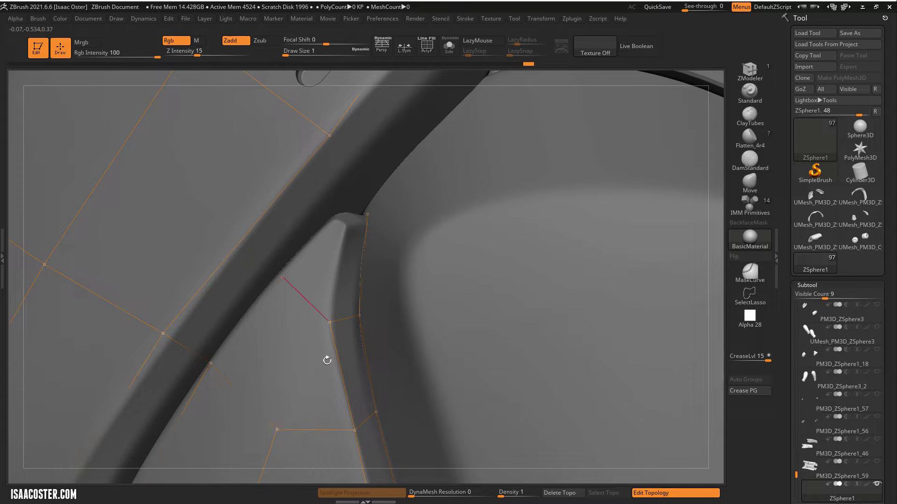
pyautogui.click(277, 429)
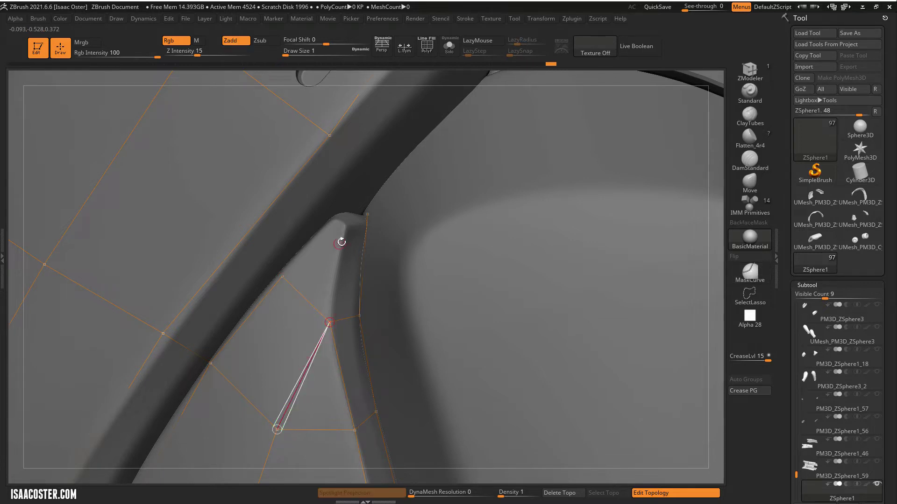
# Rebuild the panel tip with a ridge point and an inner corner point, connecting both to the surrounding edge points
pyautogui.click(346, 228)
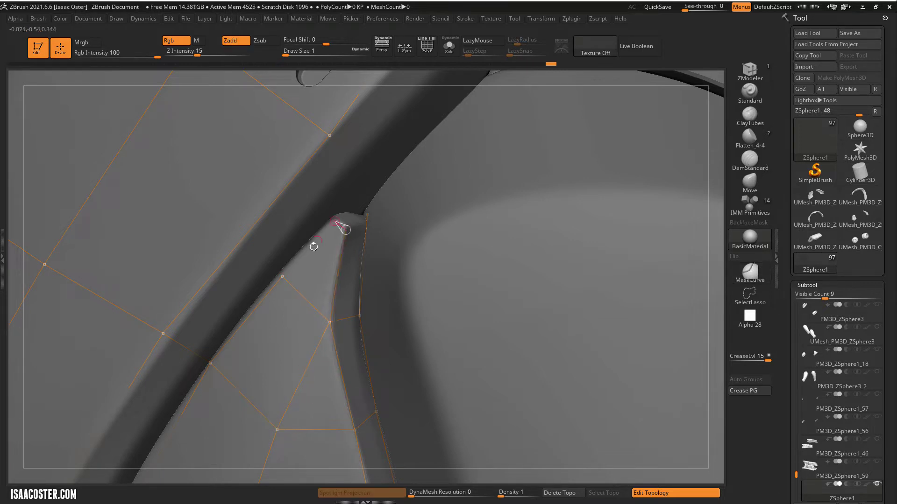
pyautogui.click(282, 277)
pyautogui.click(367, 214)
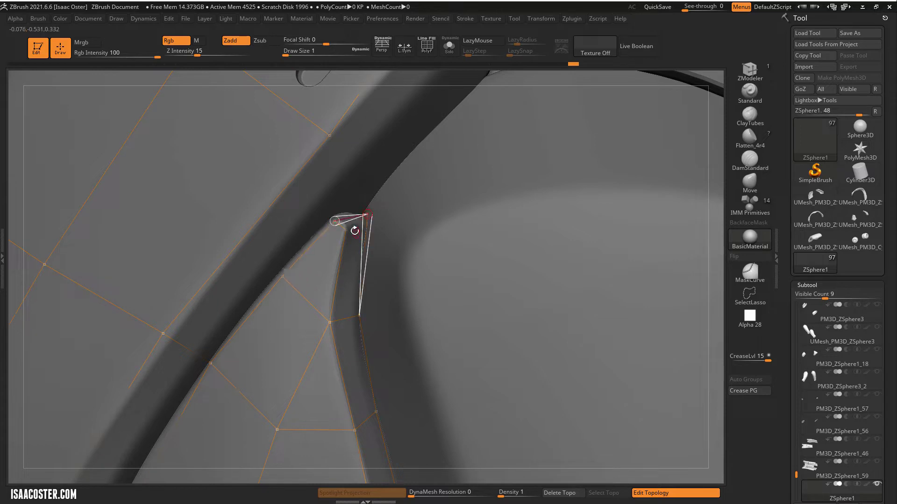
pyautogui.keyDown('ctrl'); pyautogui.click(345, 230); pyautogui.keyUp('ctrl')
pyautogui.click(368, 214)
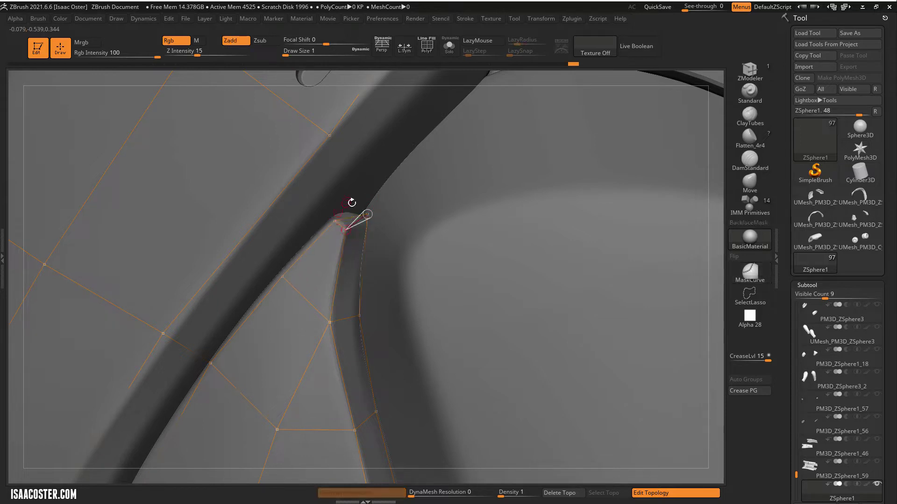
# Move the tip's inner corner point slightly upward and connect it to the edge point on the central strip
pyautogui.press('w')
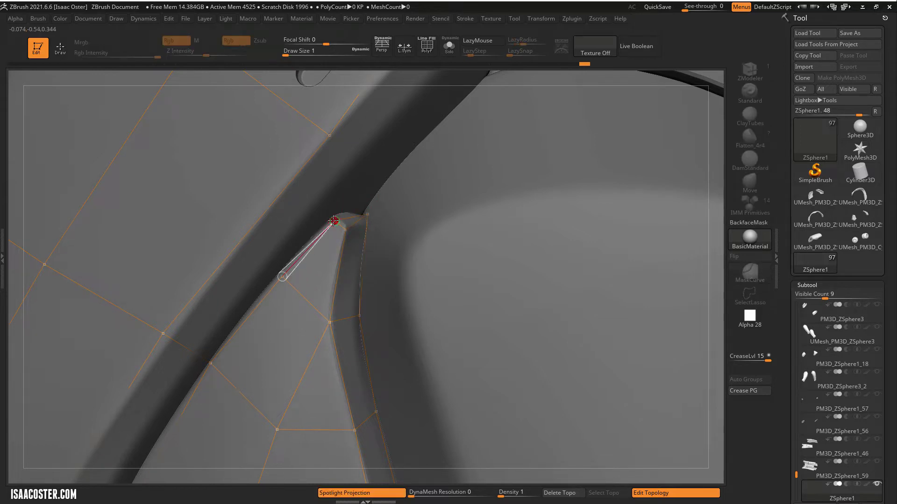
pyautogui.moveTo(333, 221); pyautogui.dragTo(333, 215)
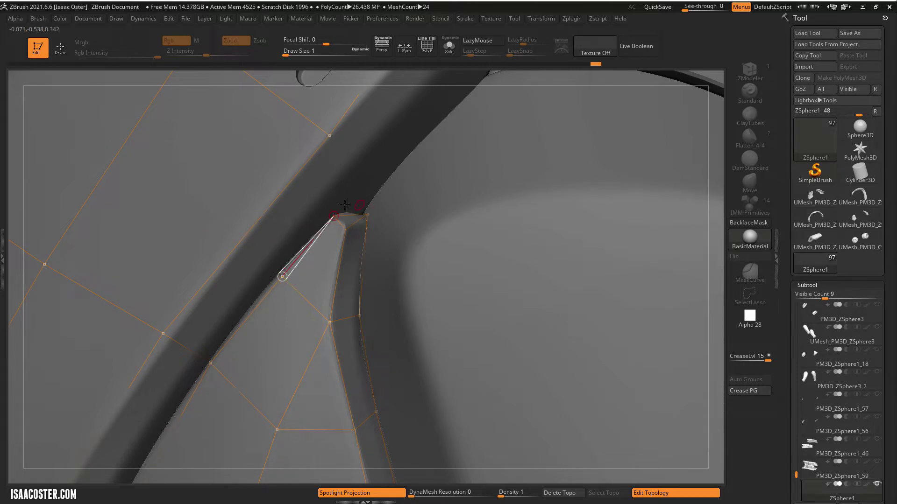
pyautogui.press('q')
pyautogui.keyDown('ctrl'); pyautogui.click(333, 217); pyautogui.keyUp('ctrl')
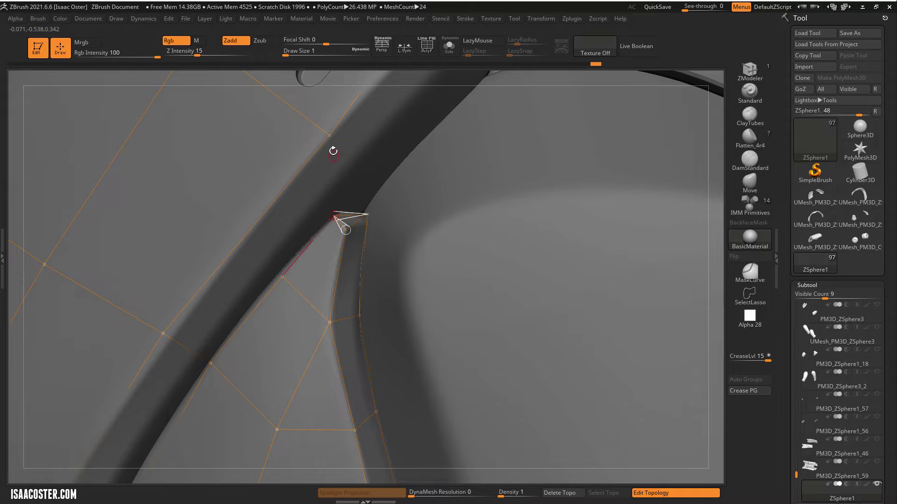
pyautogui.click(329, 137)
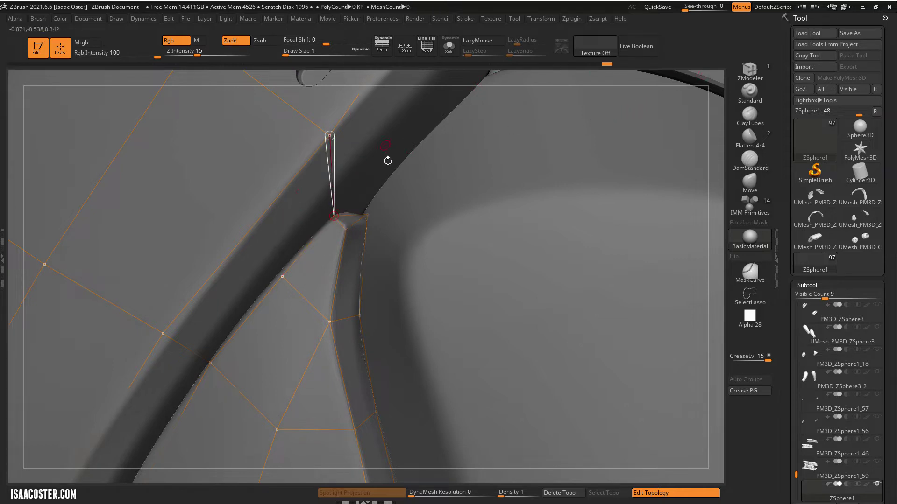
# Insert a topology point midway on the edge joining the panel tip to the central strip
pyautogui.press('w')
pyautogui.moveTo(665, 76); pyautogui.dragTo(668, 19)
pyautogui.moveTo(494, 136); pyautogui.dragTo(448, 158)
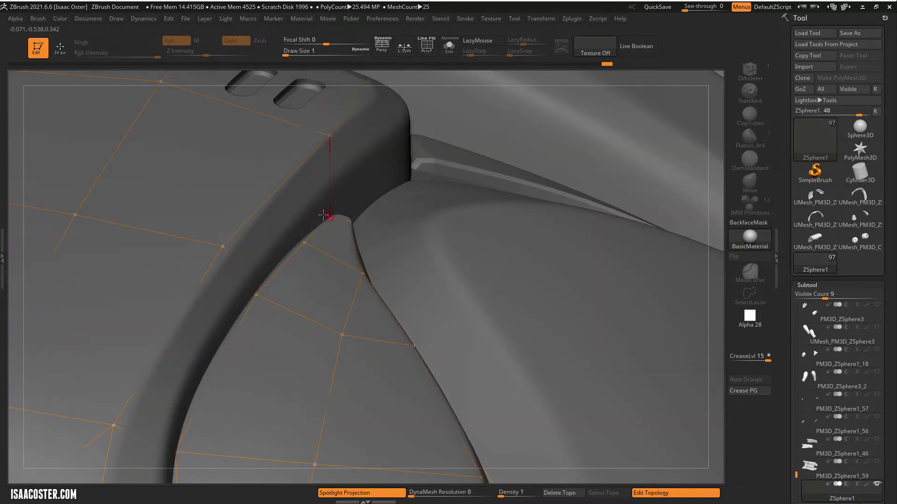
pyautogui.press('q')
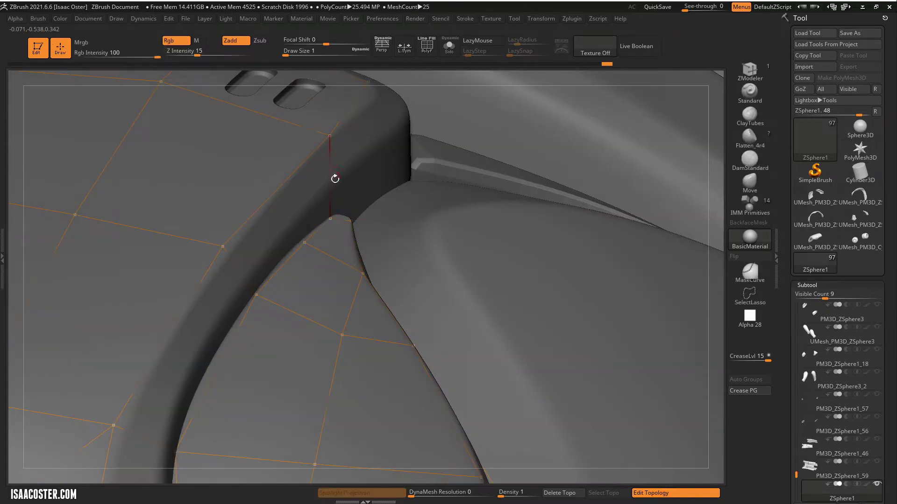
pyautogui.click(330, 185)
pyautogui.press('w')
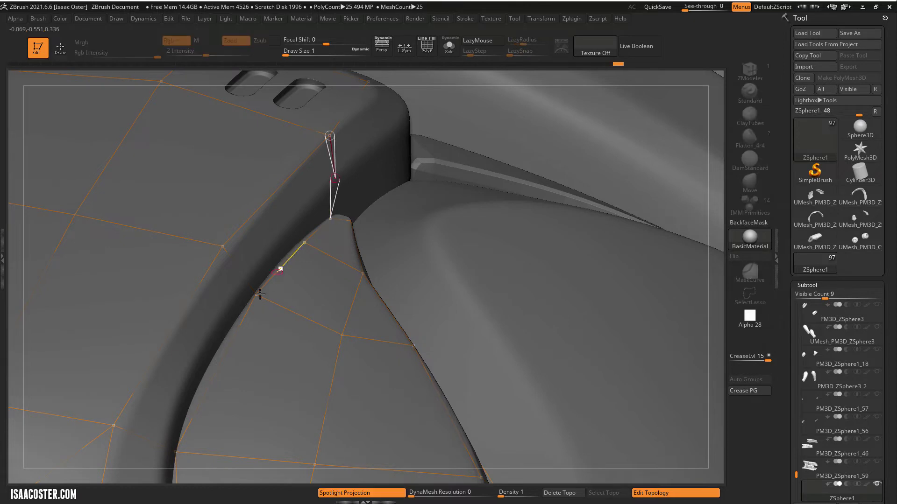
# Add a point on the central strip's side wall and connect it to the panel's inner edge and the inserted midpoint
pyautogui.press('q')
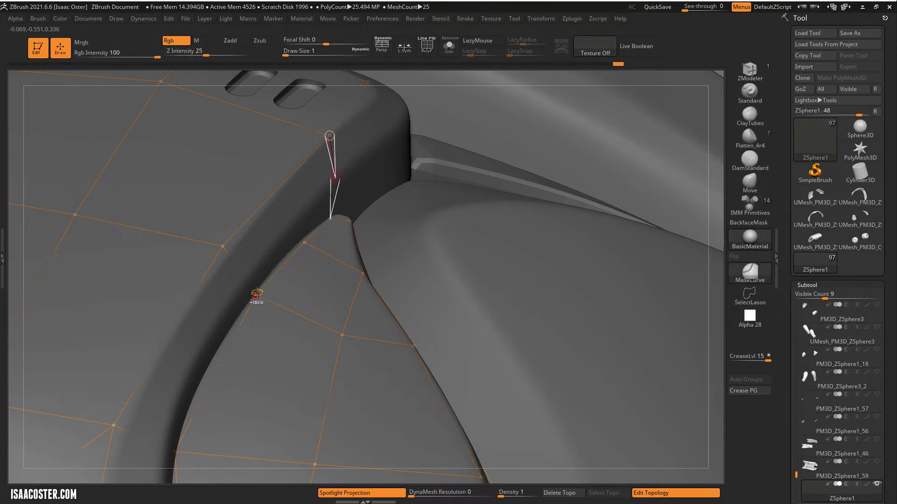
pyautogui.click(256, 295)
pyautogui.click(293, 223)
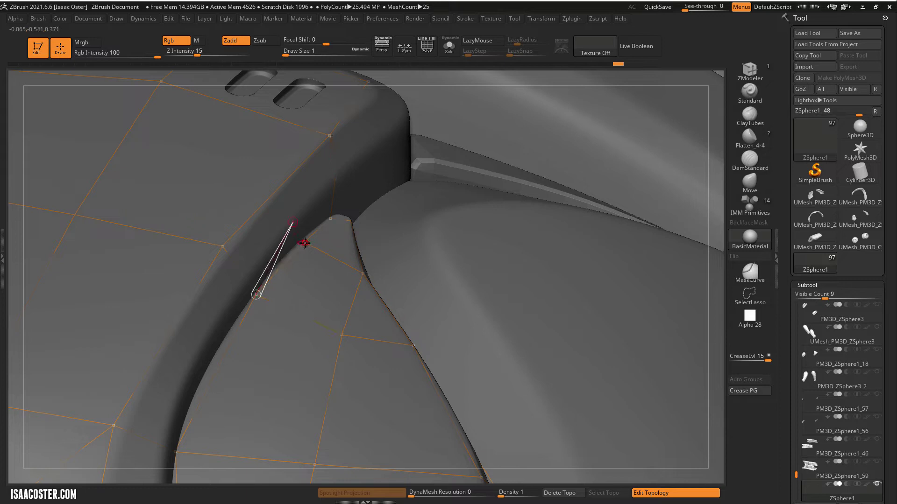
pyautogui.click(305, 243)
pyautogui.click(335, 178)
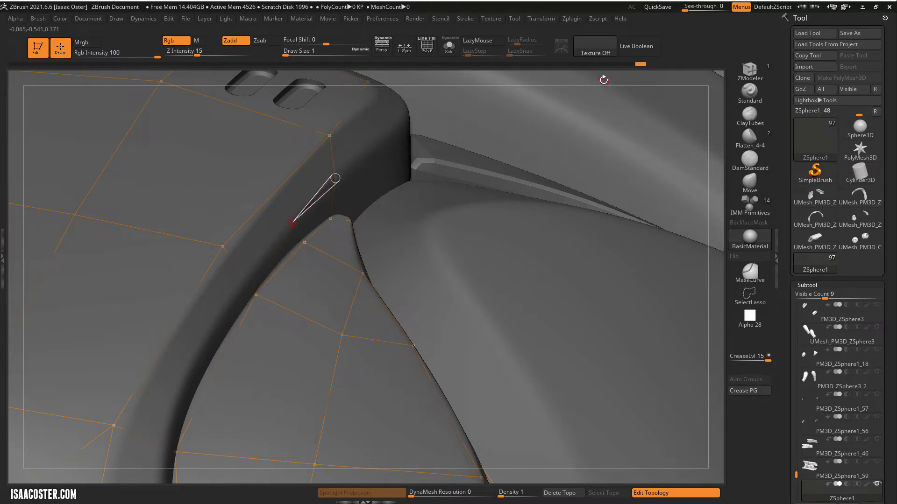
# Add a topology point on the strip's side wall below the panel tip and connect it to the panel's inner edge
pyautogui.press('q')
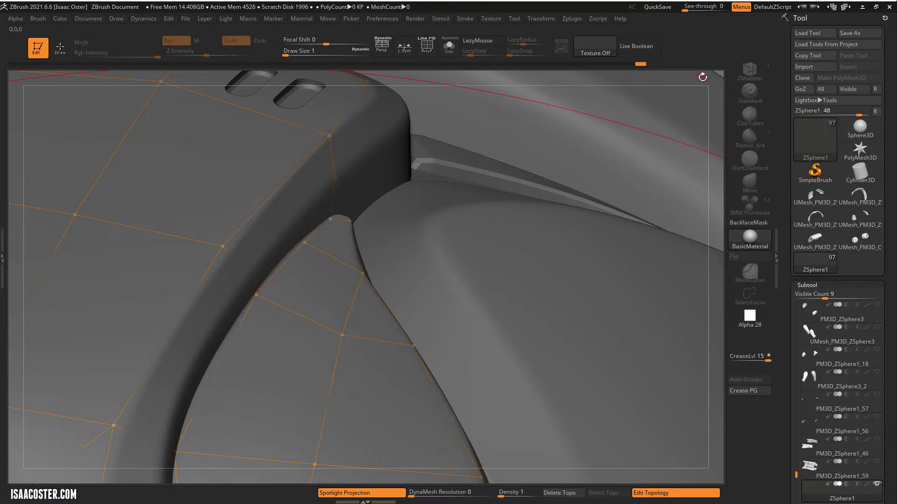
pyautogui.moveTo(703, 75)
pyautogui.keyDown('alt'); pyautogui.mouseDown()
pyautogui.moveTo(690, 54)
pyautogui.moveTo(684, 90)
pyautogui.moveTo(709, 63)
pyautogui.moveTo(698, 60)
pyautogui.mouseUp(); pyautogui.keyUp('alt')
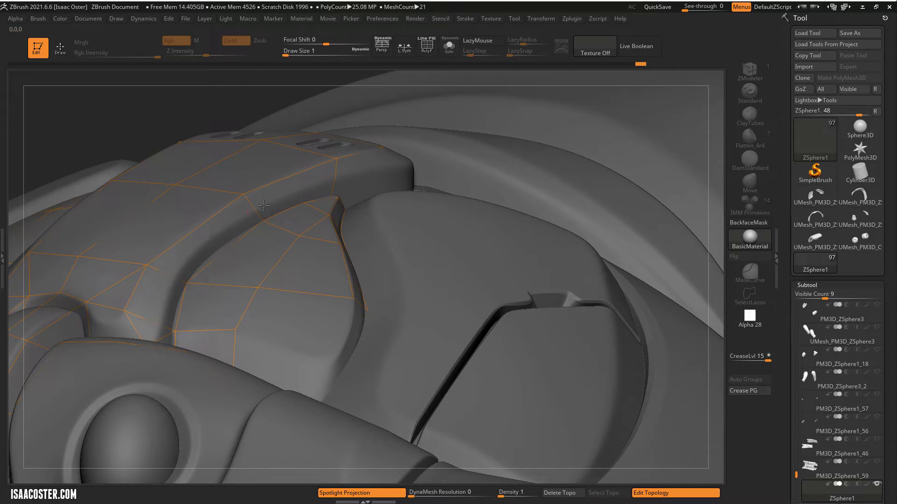
pyautogui.press('q')
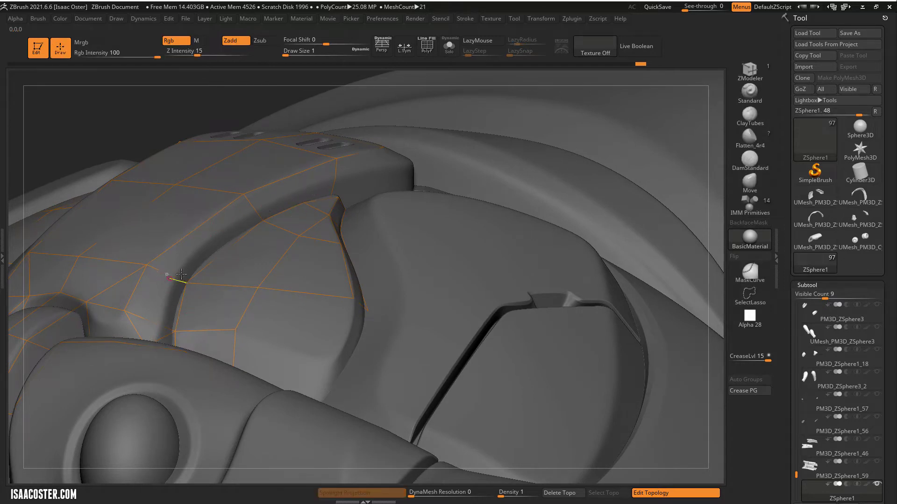
pyautogui.click(336, 177)
pyautogui.click(300, 189)
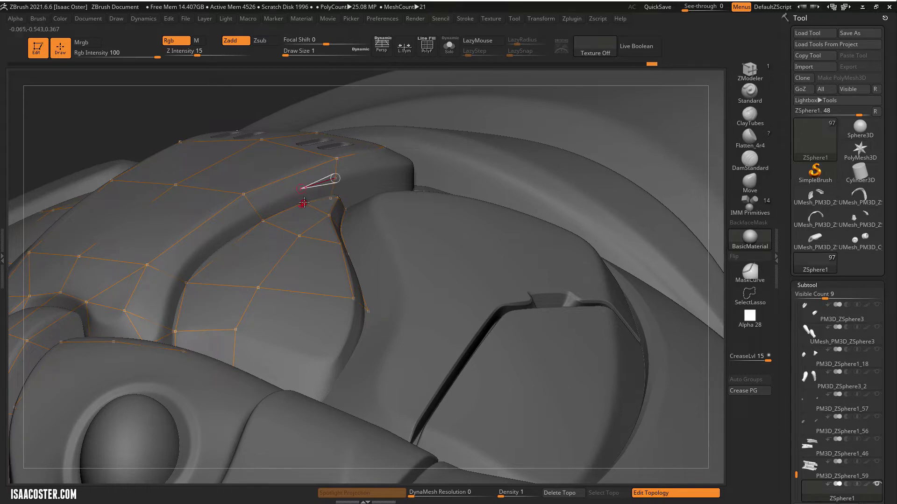
pyautogui.click(304, 203)
# Extend the side wall row to the next cross edge with an inserted point and nudge that point toward the panel
pyautogui.click(252, 207)
pyautogui.press('w')
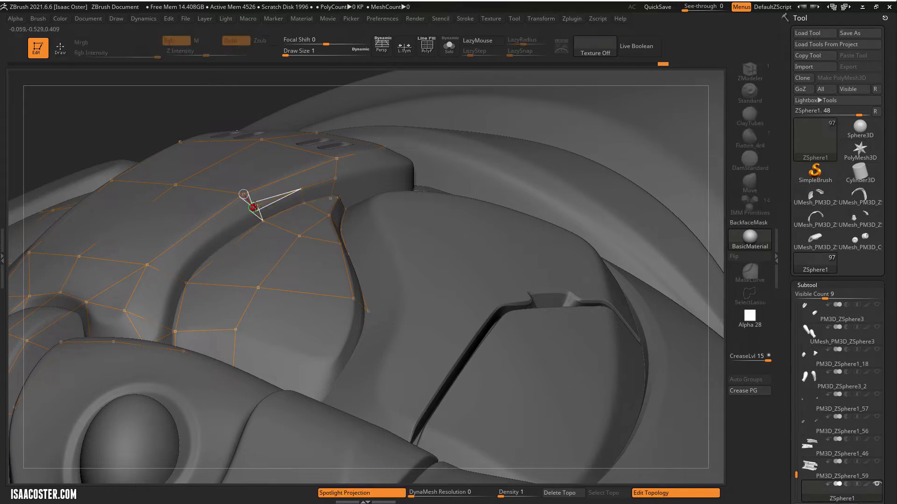
pyautogui.moveTo(253, 207); pyautogui.dragTo(256, 211)
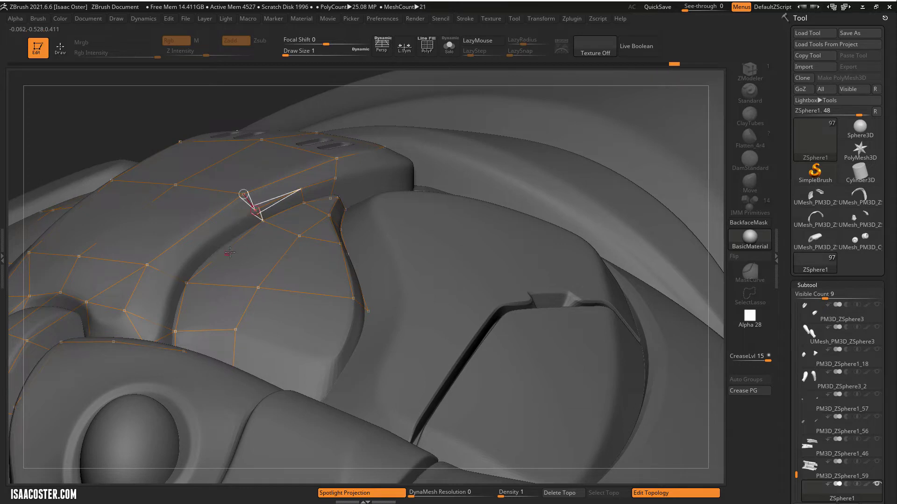
# Add the next point down the side wall row and adjust the panel's inner edge point beside it
pyautogui.press('q')
pyautogui.keyDown('ctrl'); pyautogui.click(254, 211); pyautogui.keyUp('ctrl')
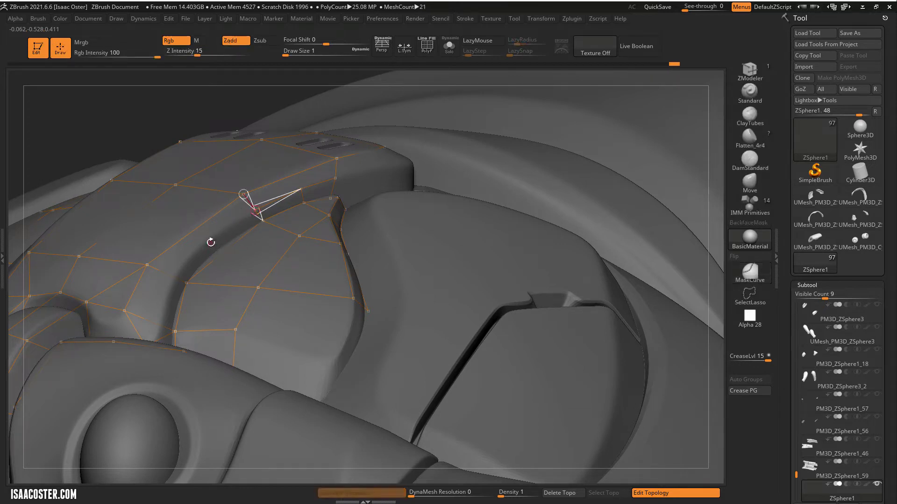
pyautogui.click(212, 237)
pyautogui.press('w')
pyautogui.moveTo(223, 254); pyautogui.dragTo(219, 249)
pyautogui.click(211, 238)
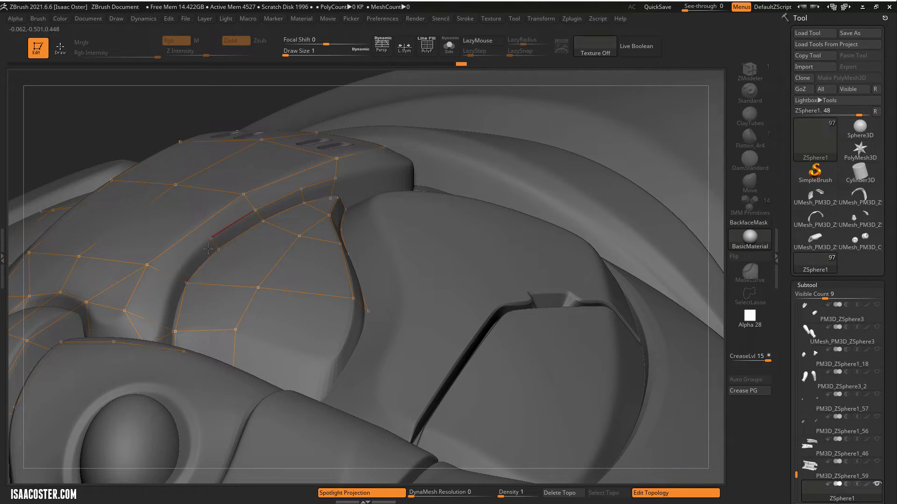
# Connect the side wall row to a point inserted on the cross edge joining the strip's ridge and the panel
pyautogui.press('q')
pyautogui.keyDown('ctrl'); pyautogui.click(211, 239); pyautogui.keyUp('ctrl')
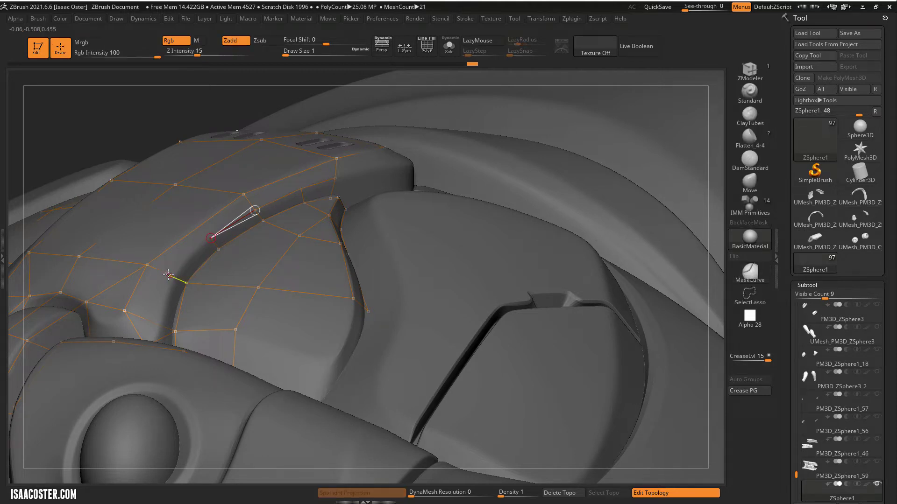
pyautogui.moveTo(168, 275); pyautogui.dragTo(206, 233)
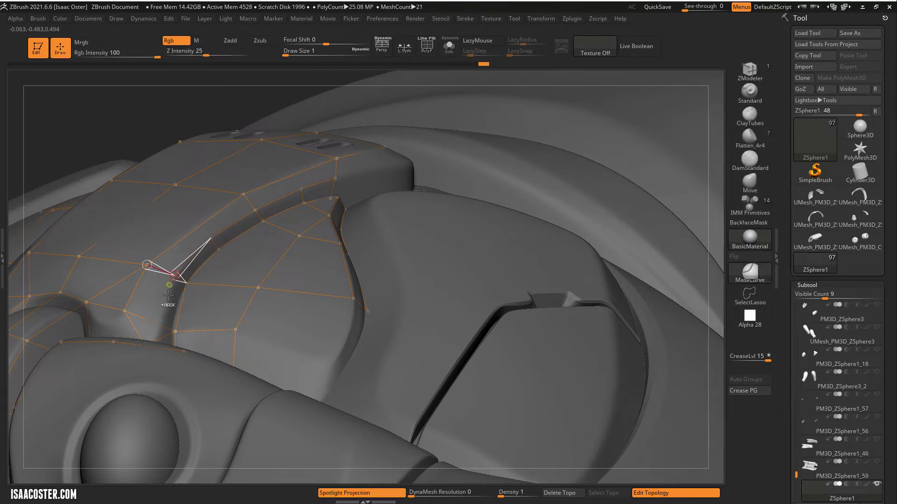
# Add a point near the base of the side wall, connect it to the strip's lower point and fine-tune its position
pyautogui.keyDown('ctrl'); pyautogui.click(161, 317); pyautogui.keyUp('ctrl')
pyautogui.press('w')
pyautogui.moveTo(161, 317); pyautogui.dragTo(160, 310)
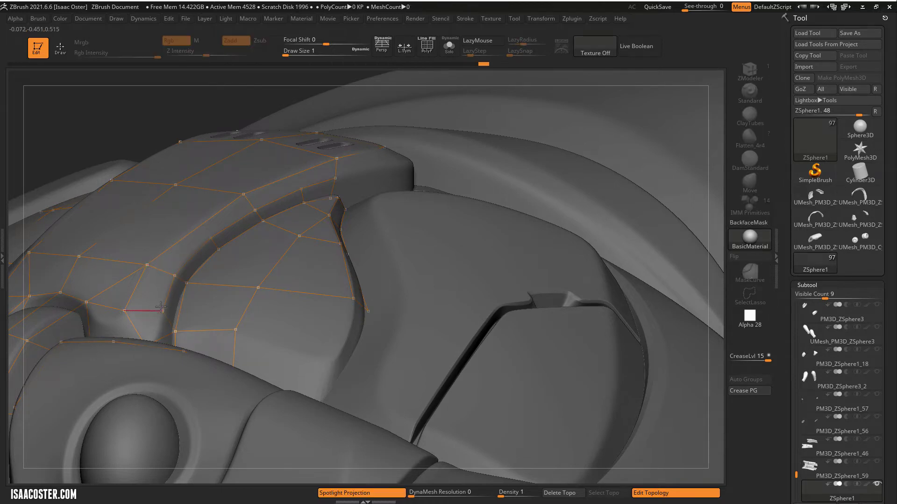
pyautogui.click(161, 310)
# Reposition the corner point at the base of the side wall and connect it to the wall row's lowest point
pyautogui.moveTo(81, 94); pyautogui.dragTo(91, 196)
pyautogui.click(142, 355)
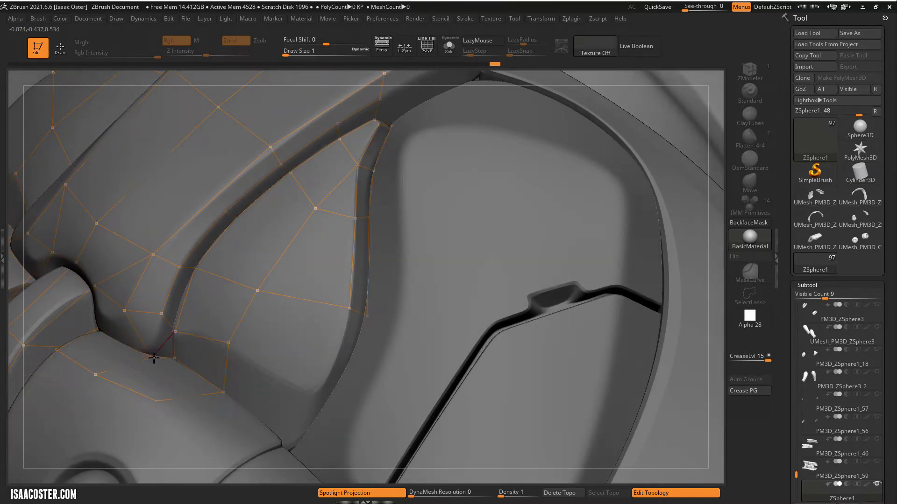
pyautogui.click(154, 358)
pyautogui.keyDown('ctrl'); pyautogui.click(153, 358); pyautogui.keyUp('ctrl')
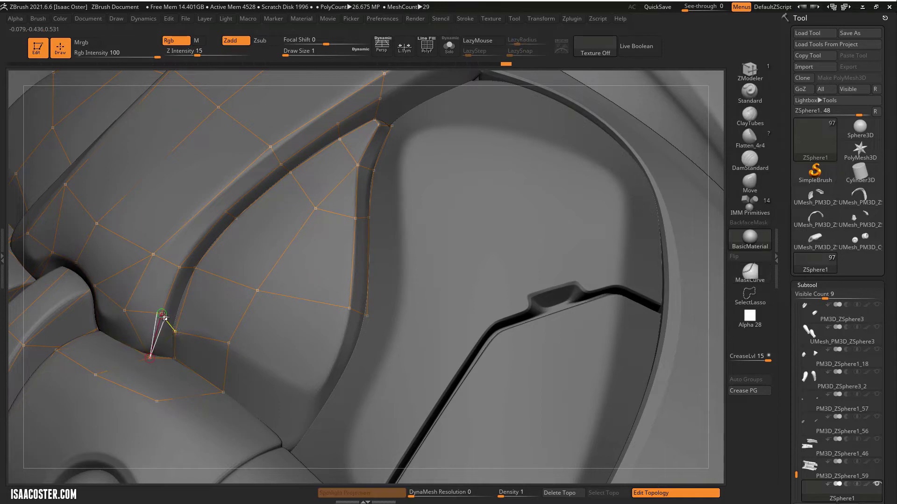
pyautogui.hotkey('ctrl', 'z')
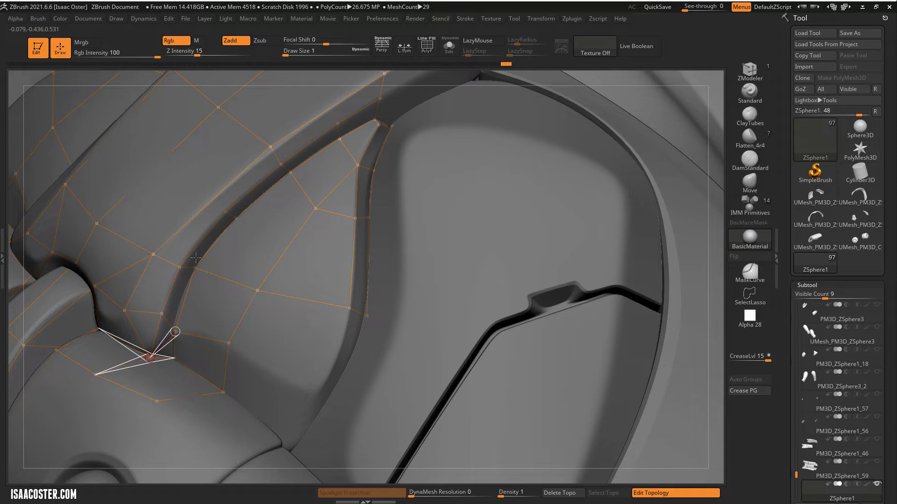
# Insert a point midway along the strip's ridge edge, connect it to the adjacent side wall point and nudge it into place
pyautogui.press('w')
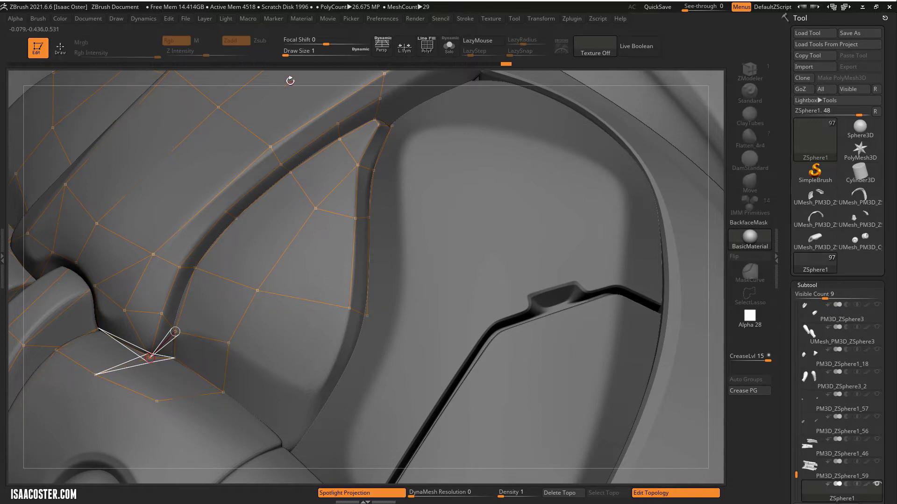
pyautogui.moveTo(298, 70); pyautogui.dragTo(176, 183)
pyautogui.press('q')
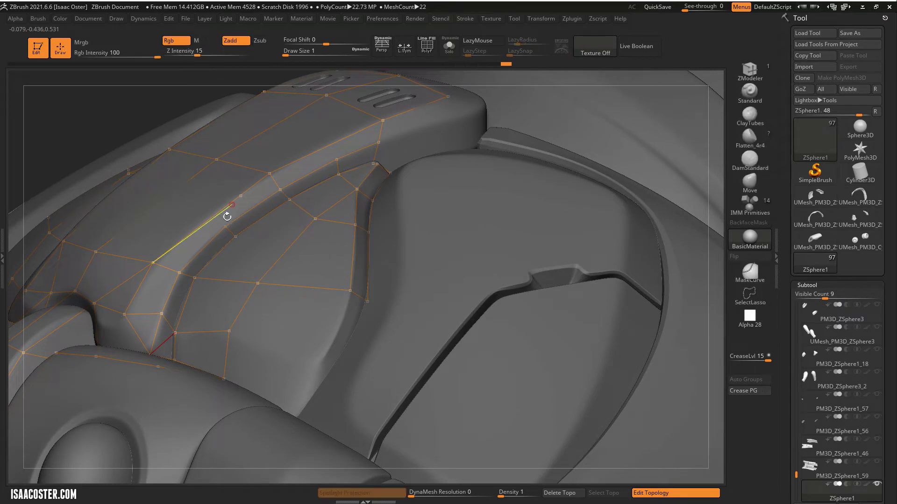
pyautogui.keyDown('ctrl'); pyautogui.click(225, 227); pyautogui.keyUp('ctrl')
pyautogui.click(211, 217)
pyautogui.press('w')
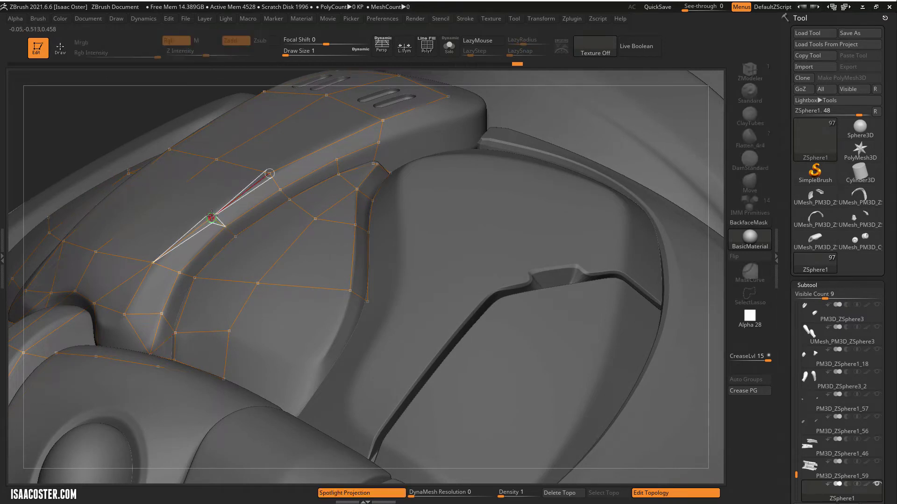
pyautogui.moveTo(211, 217); pyautogui.dragTo(210, 216)
# Insert another point on the upper ridge edge, connect it to the side wall point beside it and adjust its position
pyautogui.press('q')
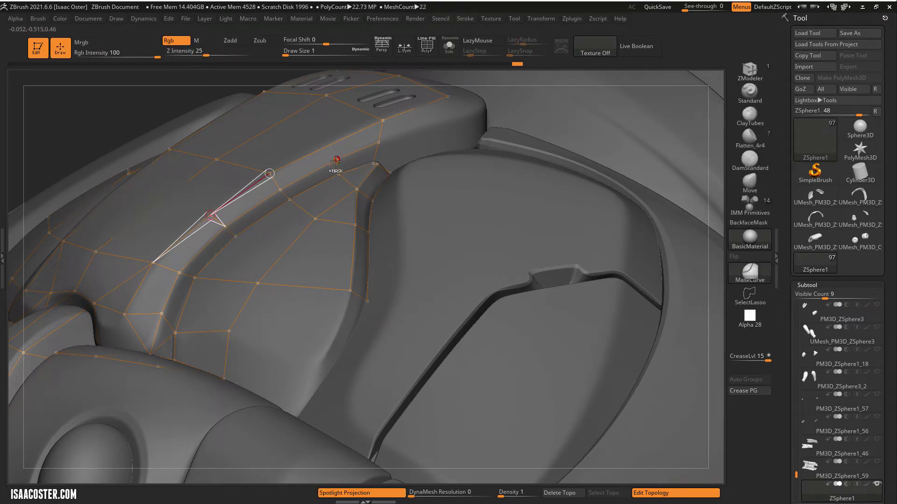
pyautogui.click(327, 148)
pyautogui.press('q')
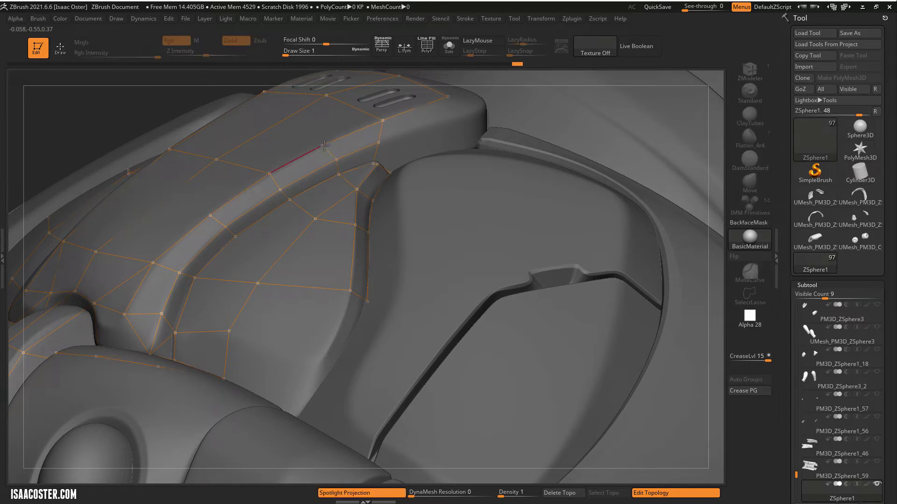
pyautogui.moveTo(322, 147); pyautogui.dragTo(322, 148)
# Delete the old topology points running along the middle of the central strip
pyautogui.moveTo(76, 104); pyautogui.dragTo(134, 125)
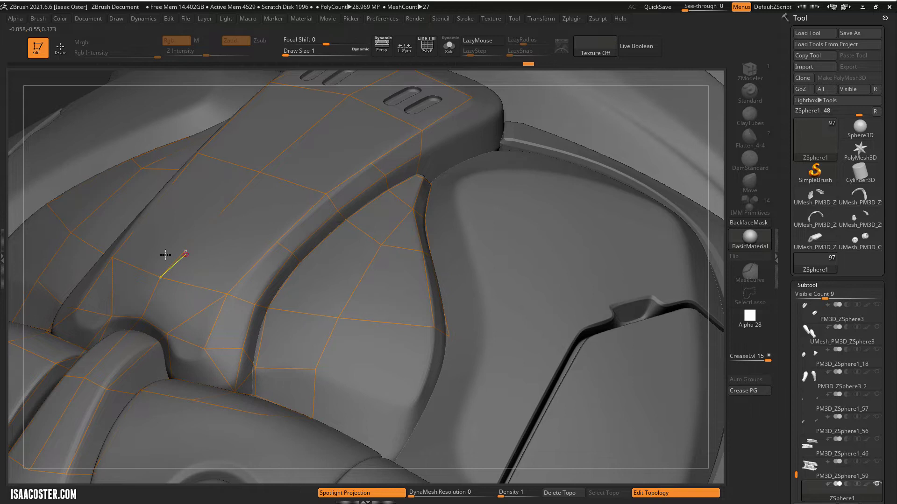
pyautogui.press('q')
pyautogui.keyDown('alt'); pyautogui.click(162, 279); pyautogui.keyUp('alt')
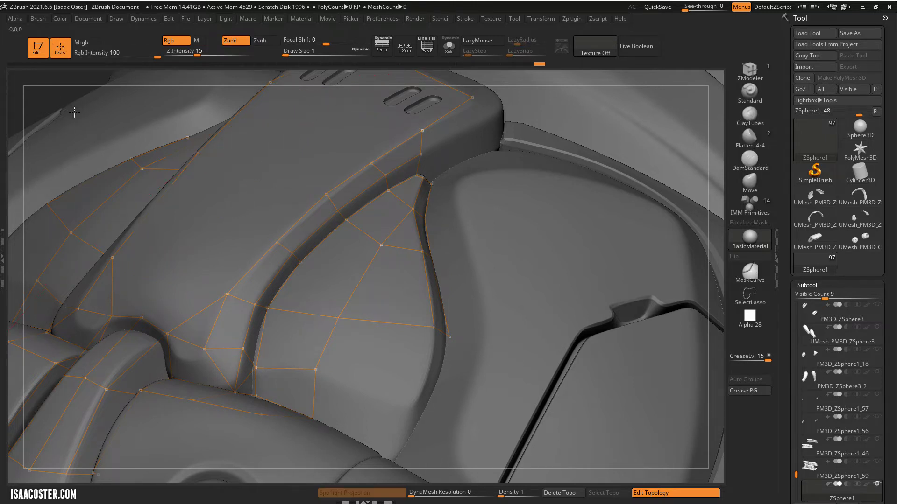
pyautogui.keyDown('alt'); pyautogui.moveTo(74, 112); pyautogui.dragTo(95, 135); pyautogui.keyUp('alt')
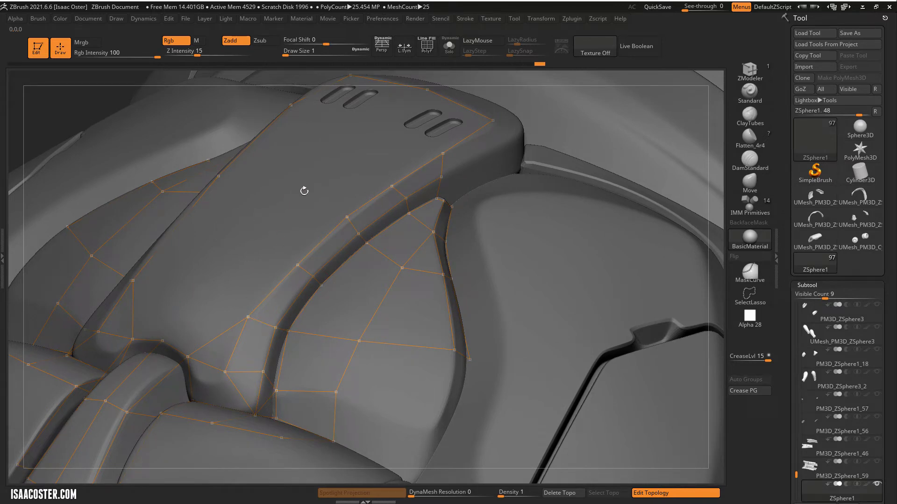
pyautogui.keyDown('ctrl'); pyautogui.click(162, 341); pyautogui.keyUp('ctrl')
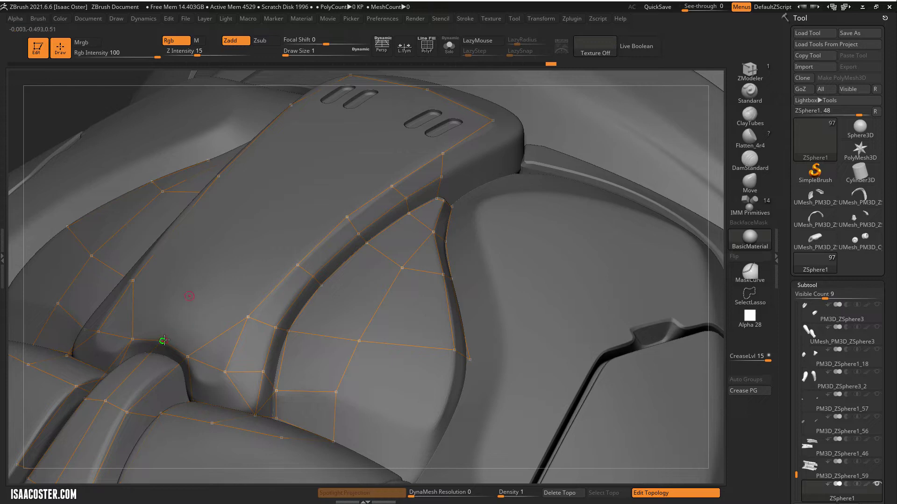
pyautogui.click(189, 296)
pyautogui.keyDown('alt'); pyautogui.click(189, 296); pyautogui.keyUp('alt')
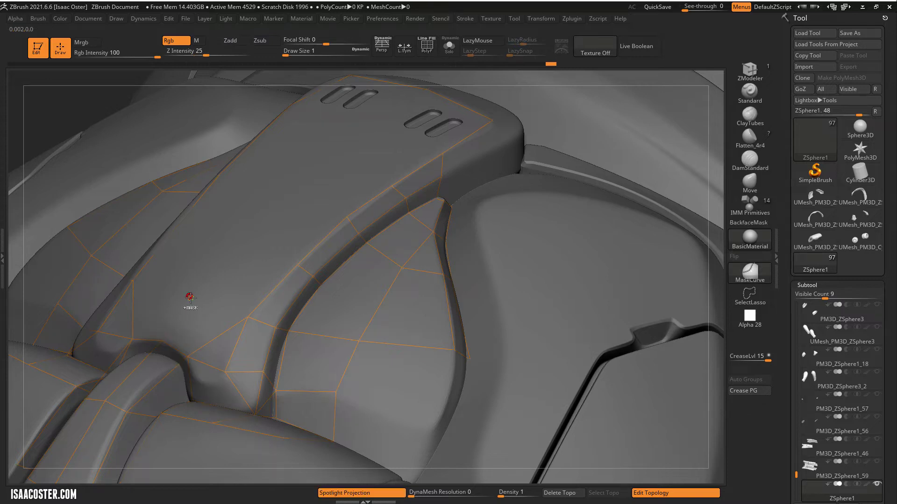
pyautogui.click(162, 340)
pyautogui.click(247, 316)
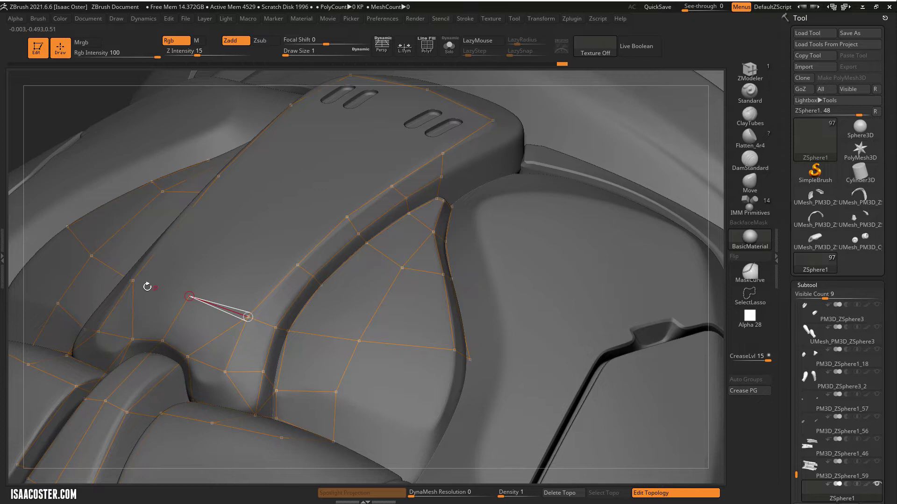
pyautogui.hotkey('ctrl', 'z')
pyautogui.hotkey('ctrl', 'z')
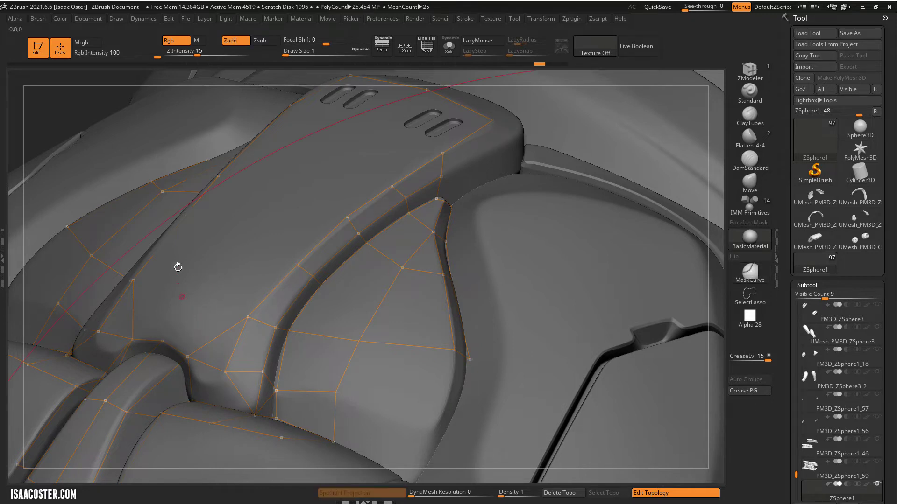
# Build two center points up the strip from the notch's middle point, connecting each to its neighbouring ridge point
pyautogui.moveTo(61, 107); pyautogui.dragTo(164, 337, button='right')
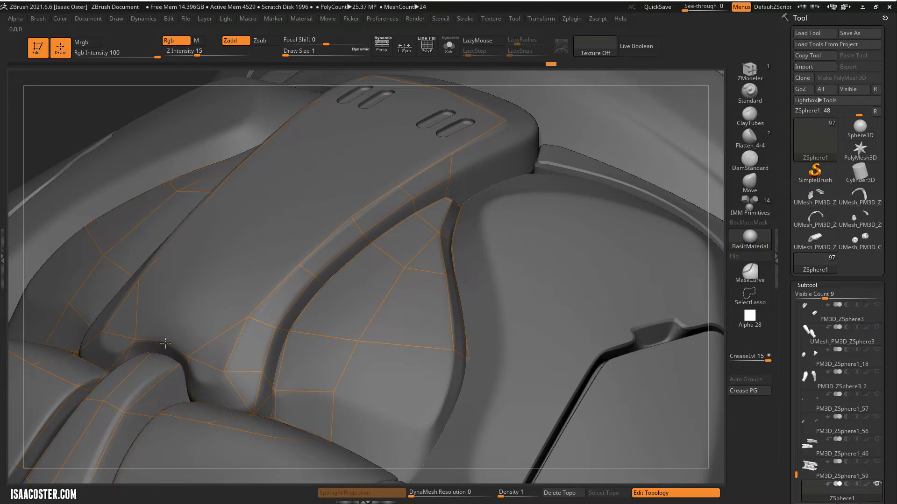
pyautogui.click(164, 343)
pyautogui.click(189, 293)
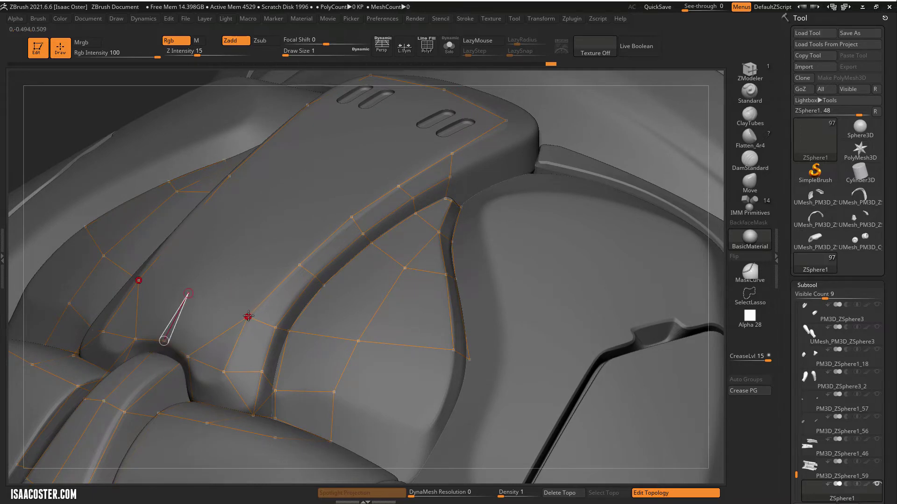
pyautogui.click(248, 317)
pyautogui.click(241, 239)
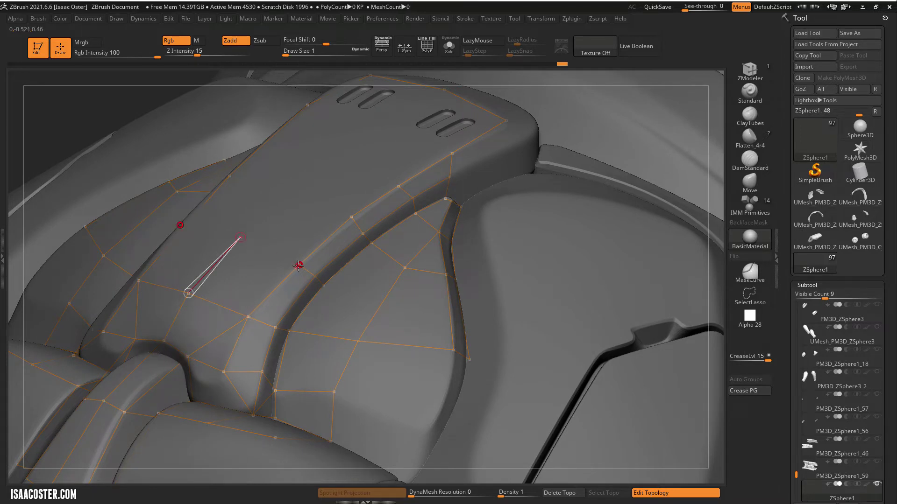
pyautogui.click(299, 265)
# Preview the retopologized skin, isolate it in Solo mode with the polyframe on, and examine the polygons from several angles
pyautogui.moveTo(111, 104); pyautogui.dragTo(224, 240)
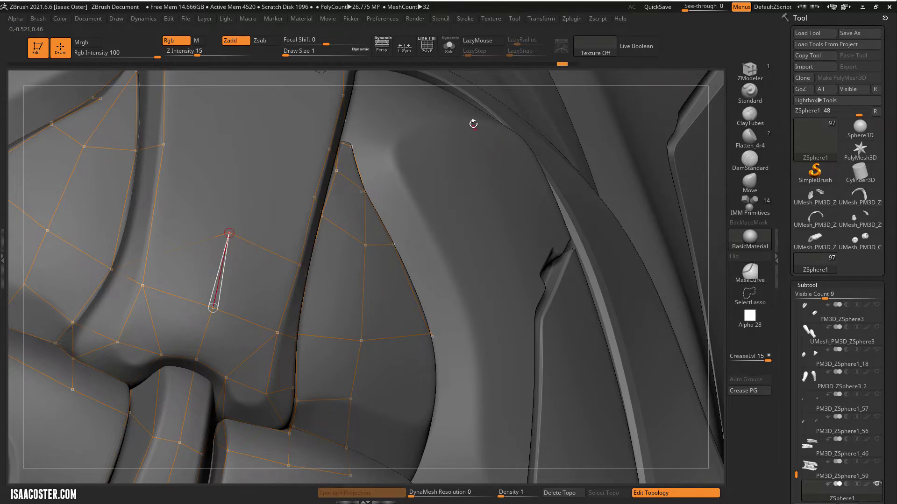
pyautogui.moveTo(511, 76); pyautogui.dragTo(264, 262)
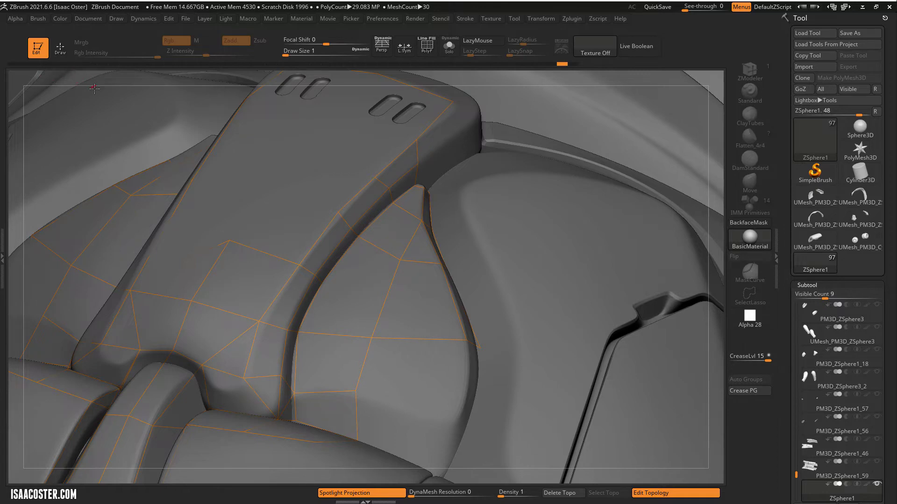
pyautogui.moveTo(217, 80); pyautogui.dragTo(94, 126)
pyautogui.moveTo(88, 119); pyautogui.dragTo(89, 80, button='right')
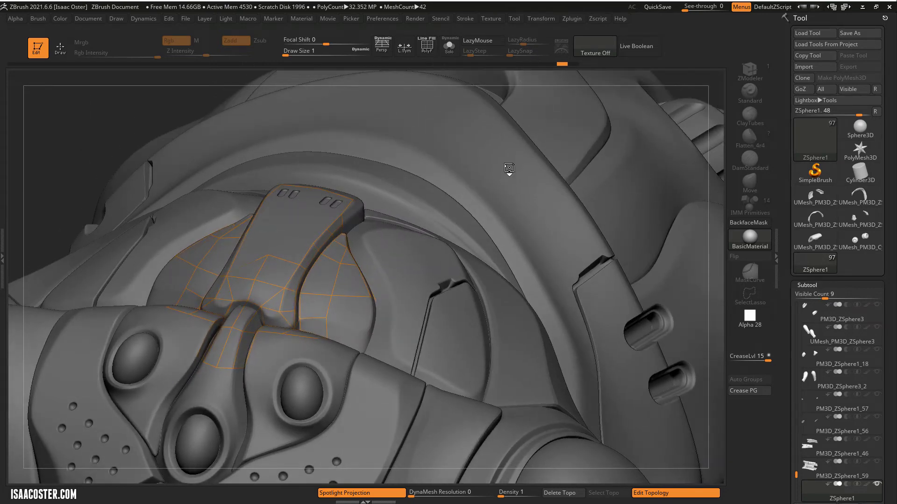
pyautogui.press('w')
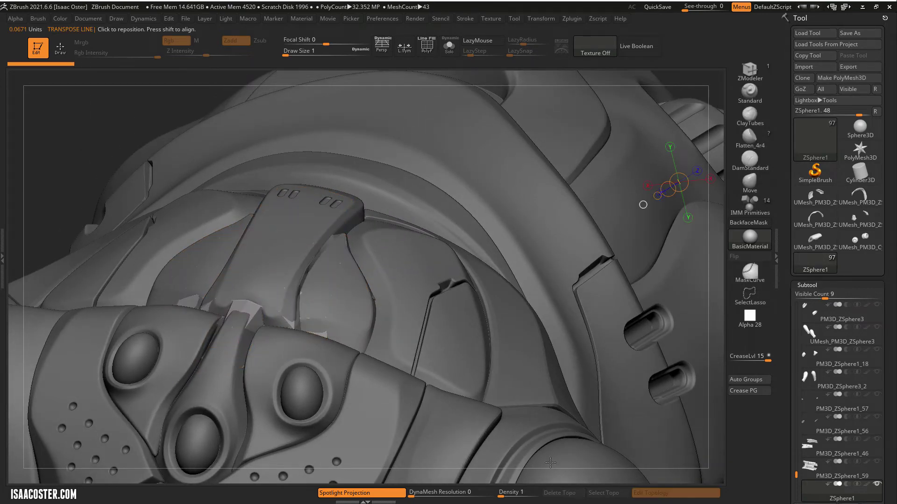
pyautogui.click(452, 43)
pyautogui.moveTo(416, 230); pyautogui.dragTo(266, 293)
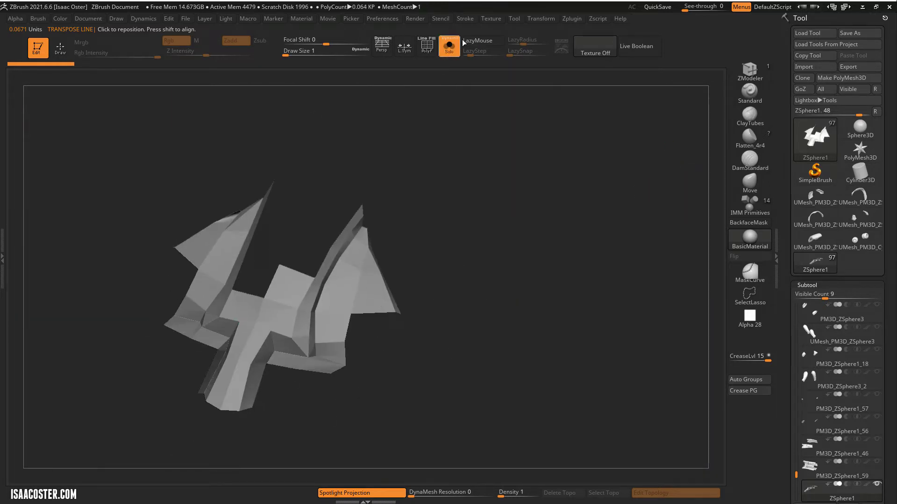
pyautogui.moveTo(466, 166); pyautogui.dragTo(495, 161)
pyautogui.click(327, 268)
pyautogui.moveTo(460, 311)
pyautogui.mouseDown()
pyautogui.moveTo(505, 318)
pyautogui.moveTo(454, 312)
pyautogui.moveTo(448, 351)
pyautogui.moveTo(459, 312)
pyautogui.moveTo(469, 363)
pyautogui.moveTo(504, 306)
pyautogui.moveTo(528, 296)
pyautogui.moveTo(287, 265)
pyautogui.mouseUp()
pyautogui.hotkey('shift', 'f')
pyautogui.press('q')
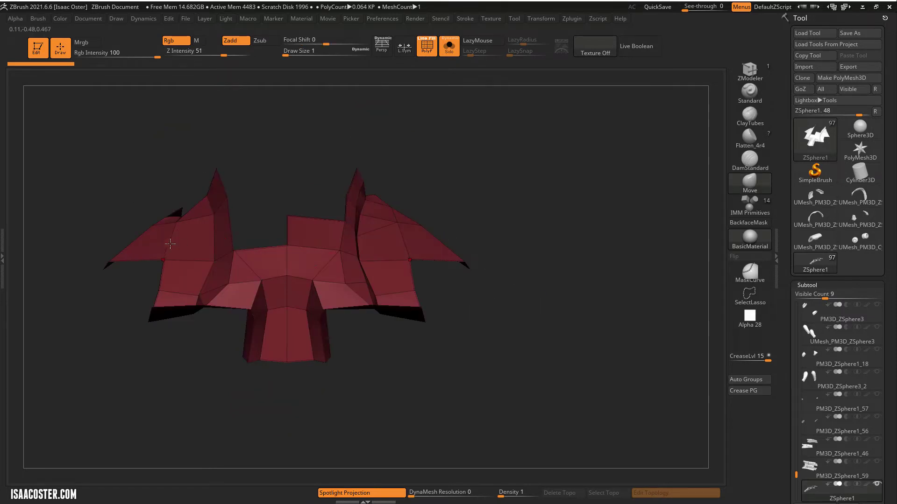
# Check the isolated skin preview for missing polygons and convert it into a separate PolyMesh3D
pyautogui.moveTo(390, 260); pyautogui.dragTo(505, 286)
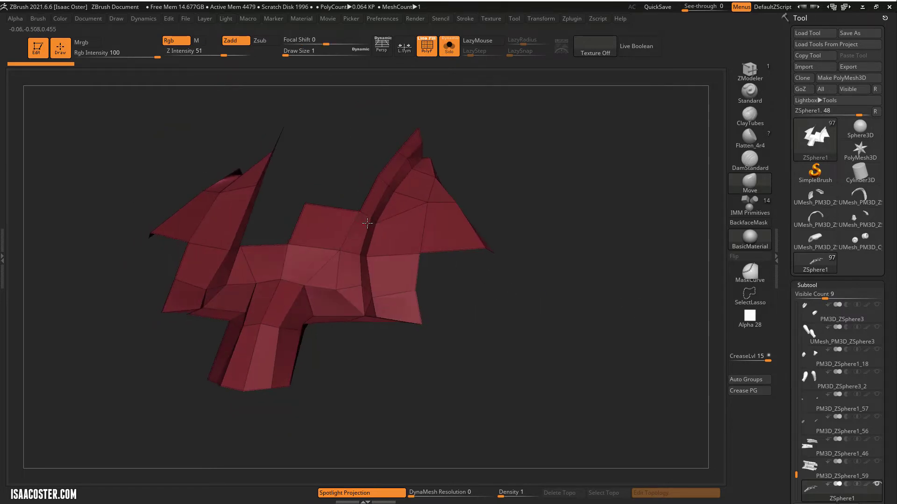
pyautogui.moveTo(502, 348); pyautogui.dragTo(521, 356)
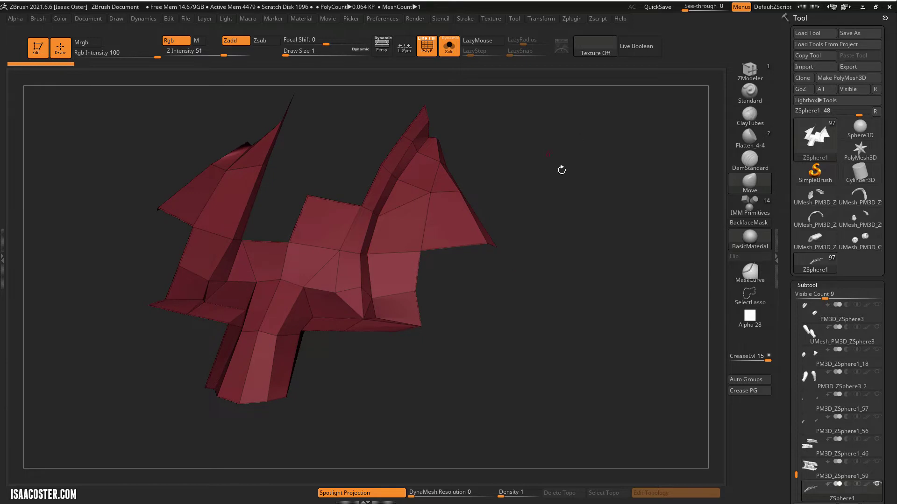
pyautogui.moveTo(565, 183); pyautogui.dragTo(547, 202)
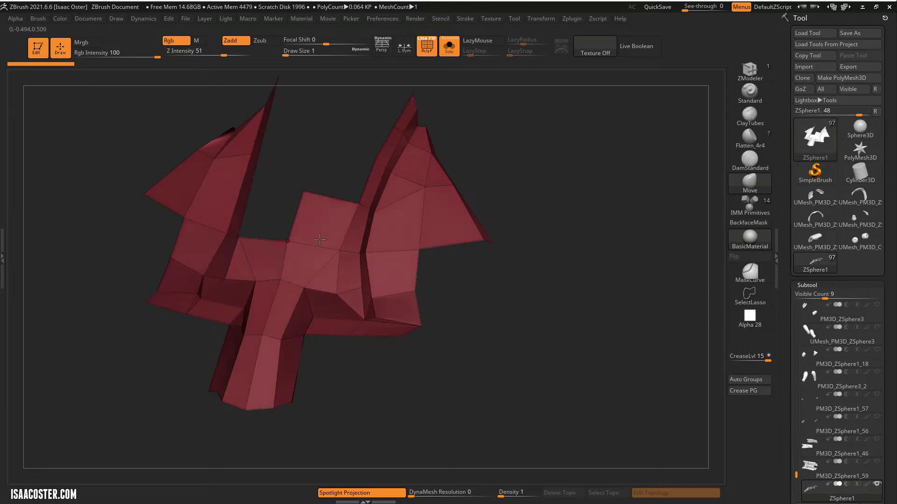
pyautogui.click(846, 78)
pyautogui.moveTo(570, 303); pyautogui.dragTo(655, 298)
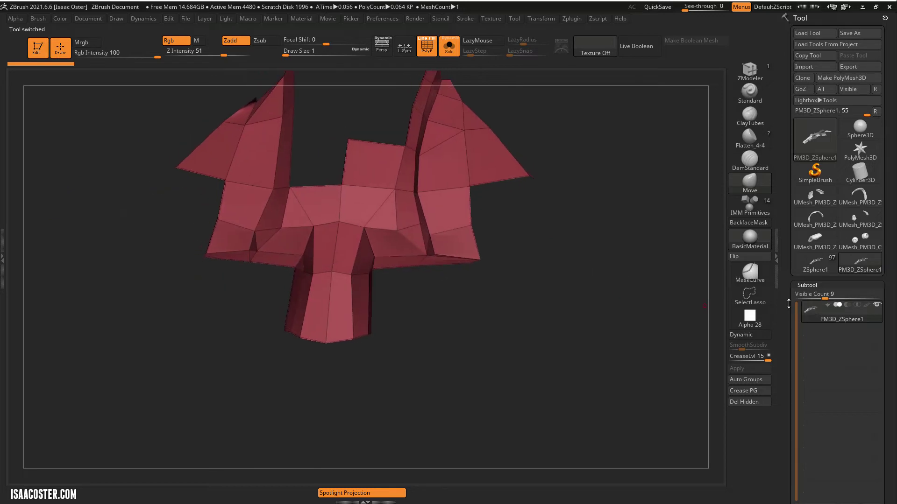
# Try Mirror And Weld on the polymesh to fill its missing center panel
pyautogui.moveTo(789, 304); pyautogui.dragTo(800, 148)
pyautogui.moveTo(611, 186); pyautogui.dragTo(587, 191)
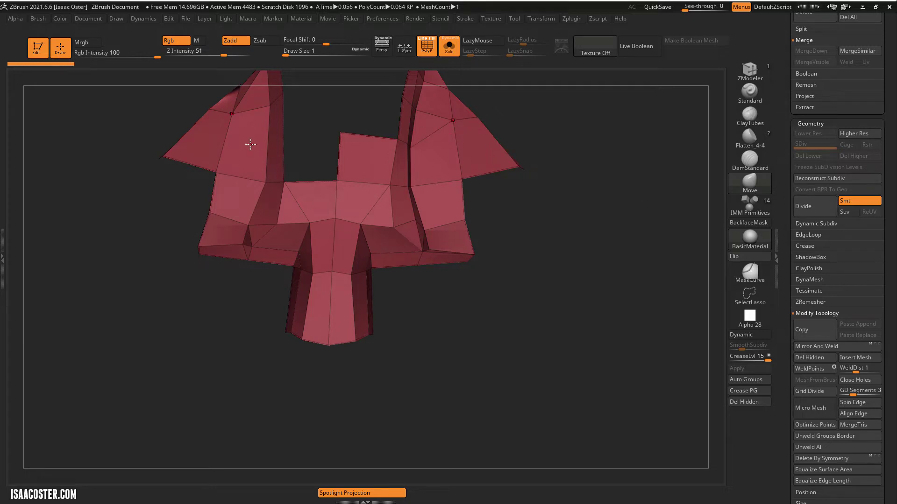
pyautogui.click(838, 347)
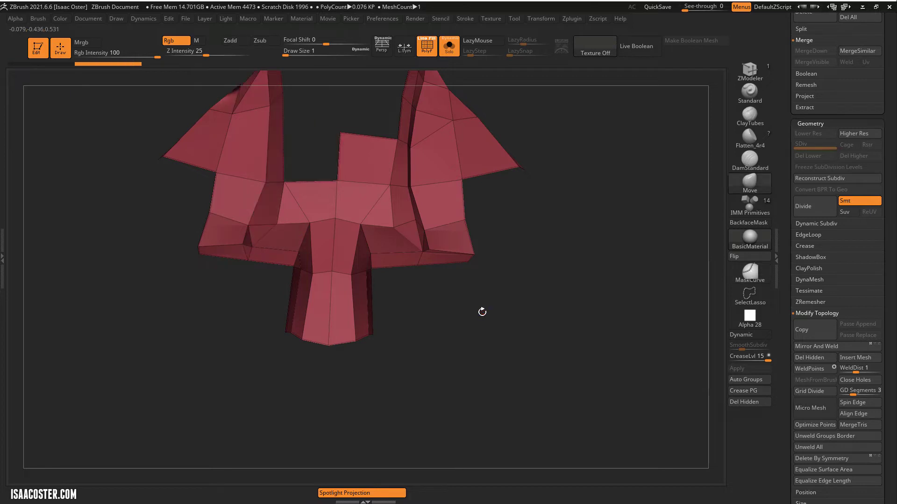
pyautogui.moveTo(490, 315); pyautogui.dragTo(511, 326)
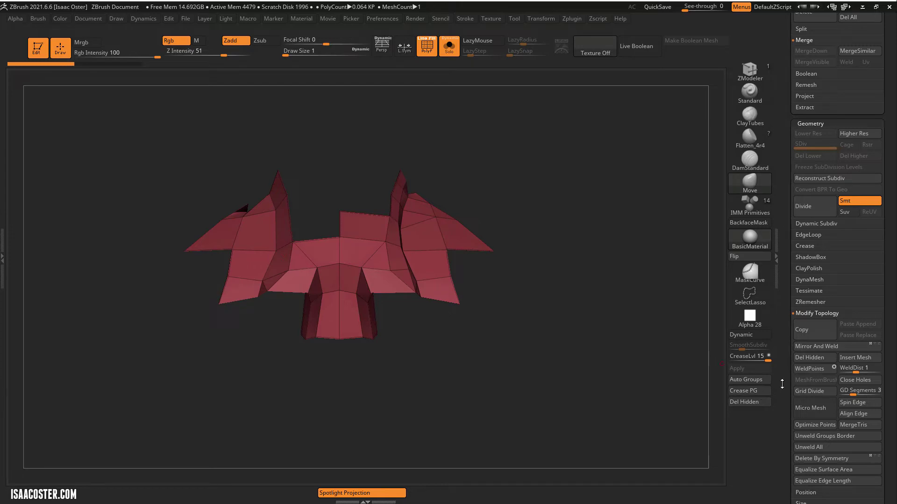
# Try flipping the polymesh with the Mirror deformation, and mirror it back to its original side
pyautogui.scroll(-10, 835, 312)
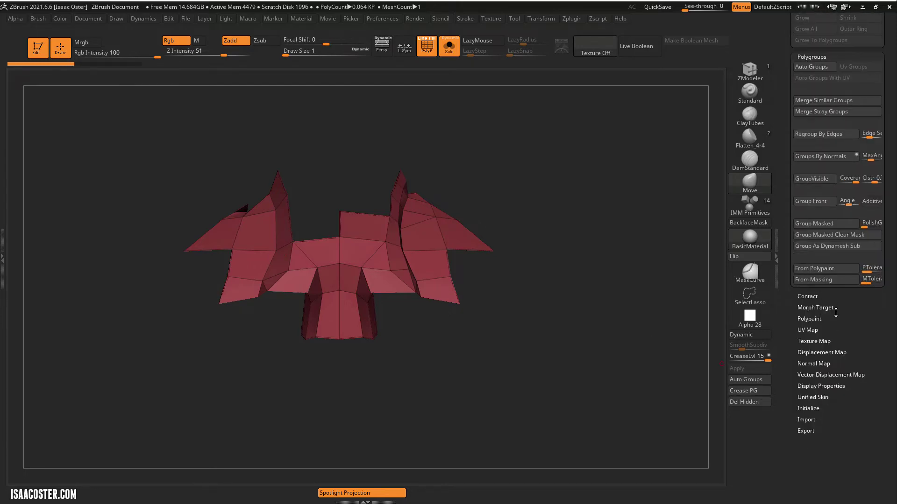
pyautogui.scroll(10, 814, 352)
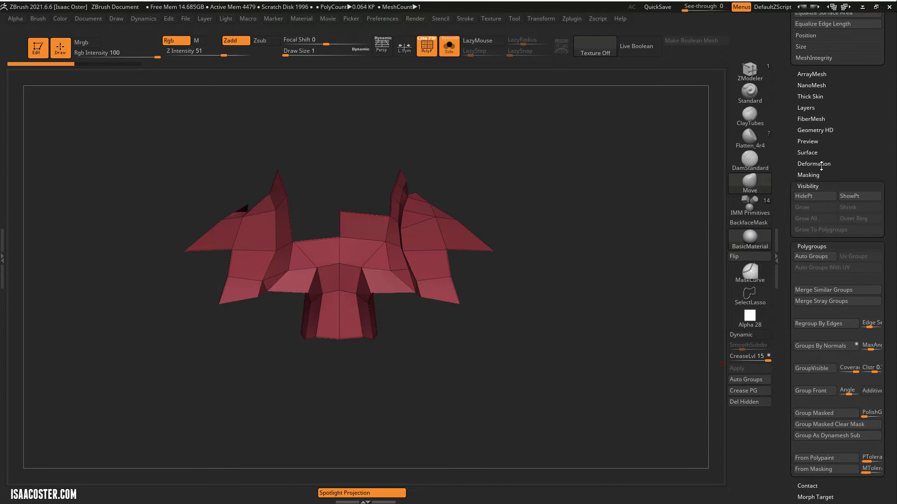
pyautogui.click(807, 189)
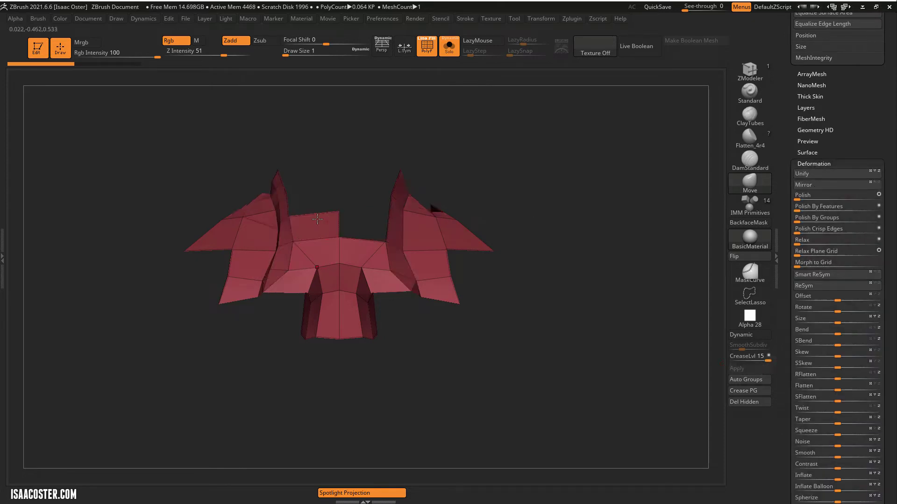
pyautogui.scroll(5, 866, 199)
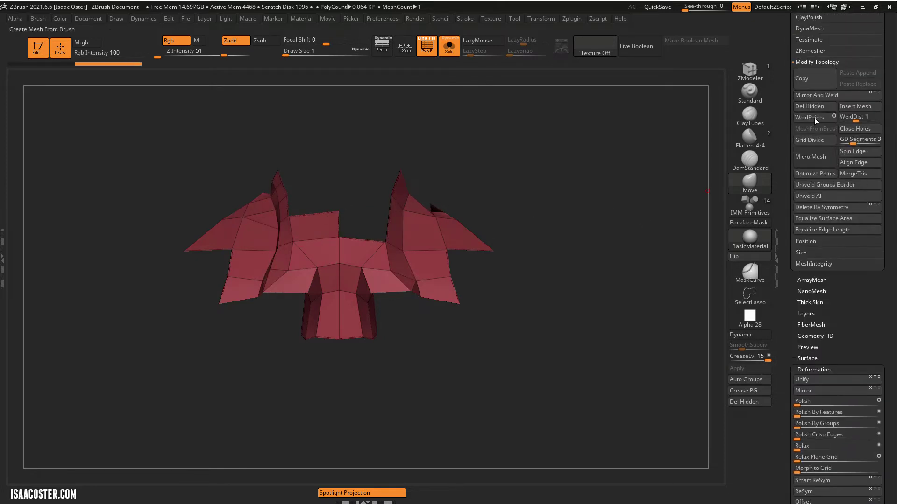
pyautogui.click(835, 393)
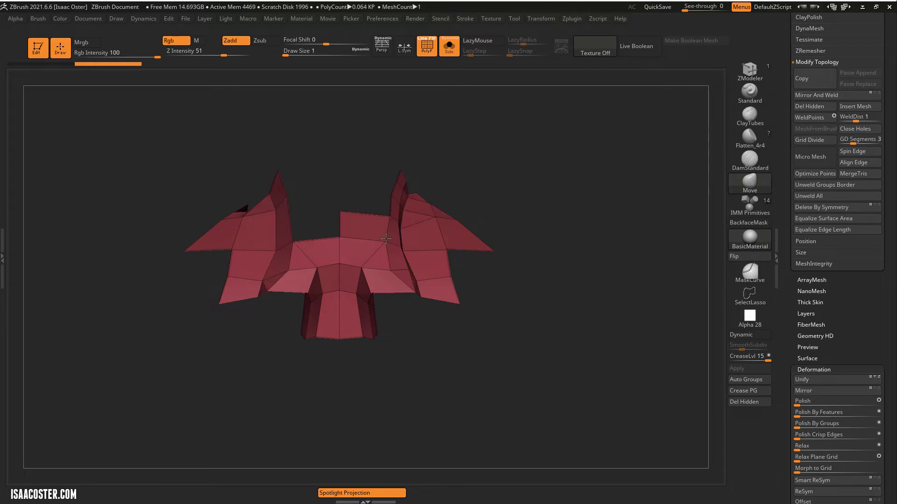
# Mirror and weld the polymesh so both halves match, checking the closed center strip
pyautogui.click(817, 95)
pyautogui.moveTo(565, 201); pyautogui.dragTo(546, 339)
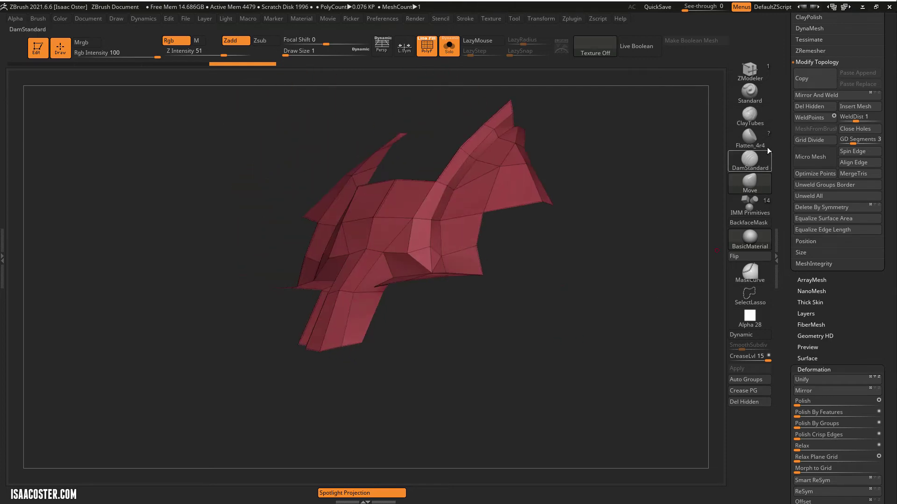
# Return to the original ZSphere1 tool, comparing it with the mirrored polymesh and with the sculpted head outside Solo mode
pyautogui.moveTo(790, 128); pyautogui.dragTo(790, 462)
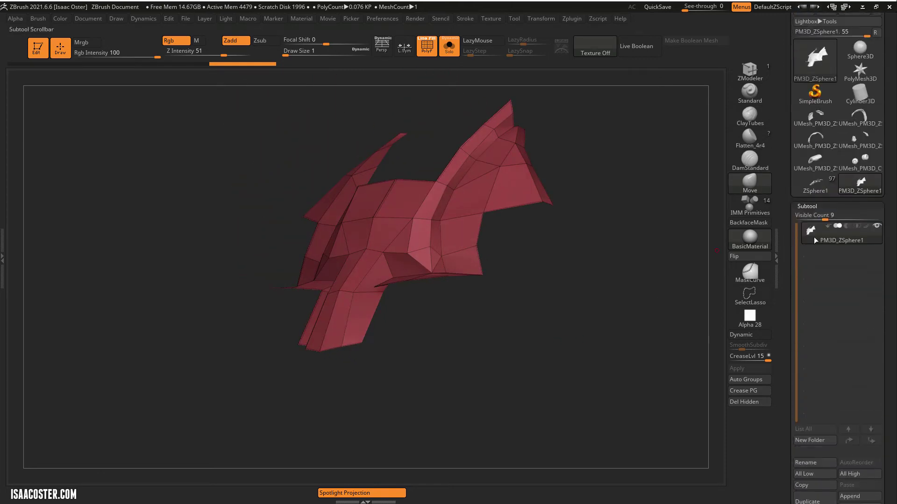
pyautogui.click(815, 183)
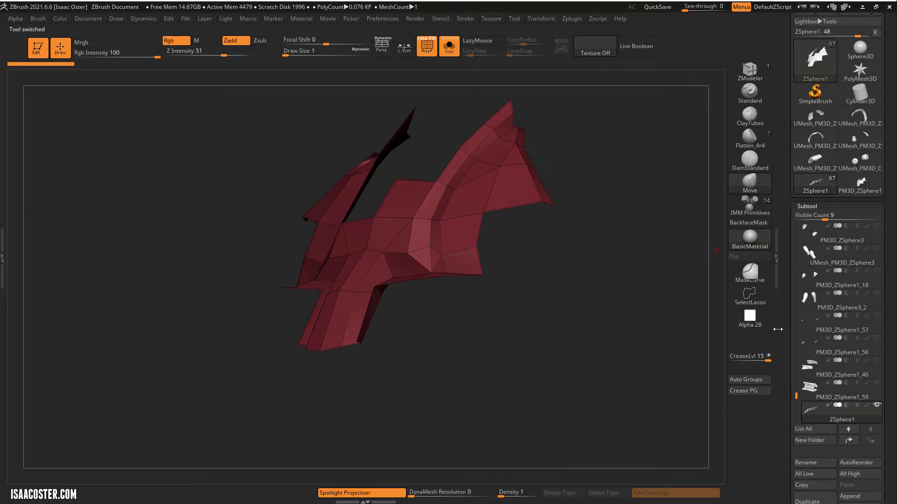
pyautogui.scroll(-2, 832, 165)
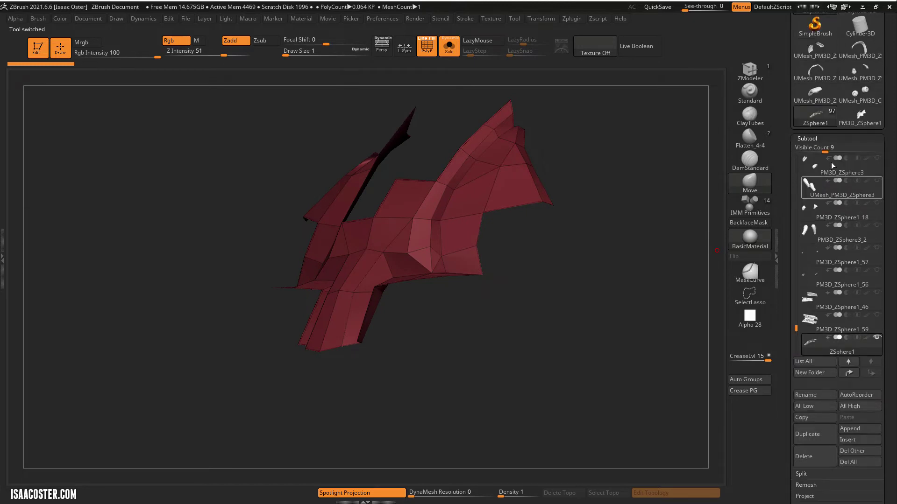
pyautogui.click(860, 116)
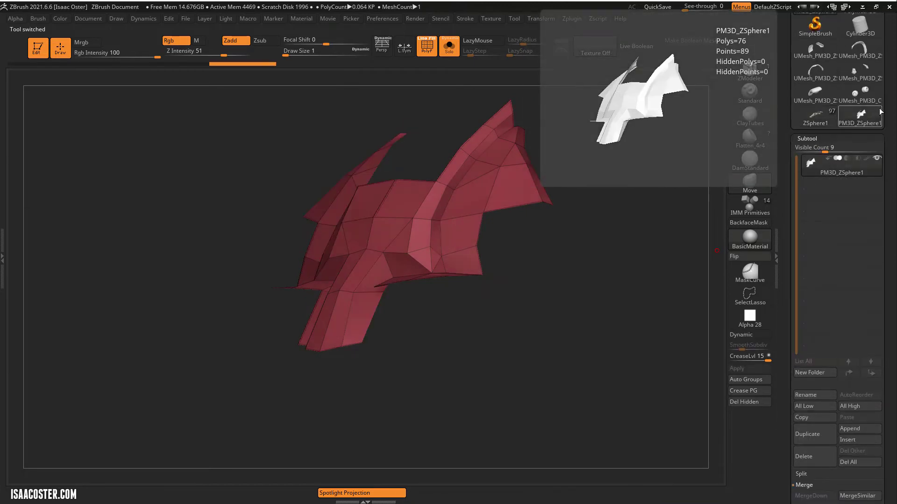
pyautogui.click(828, 114)
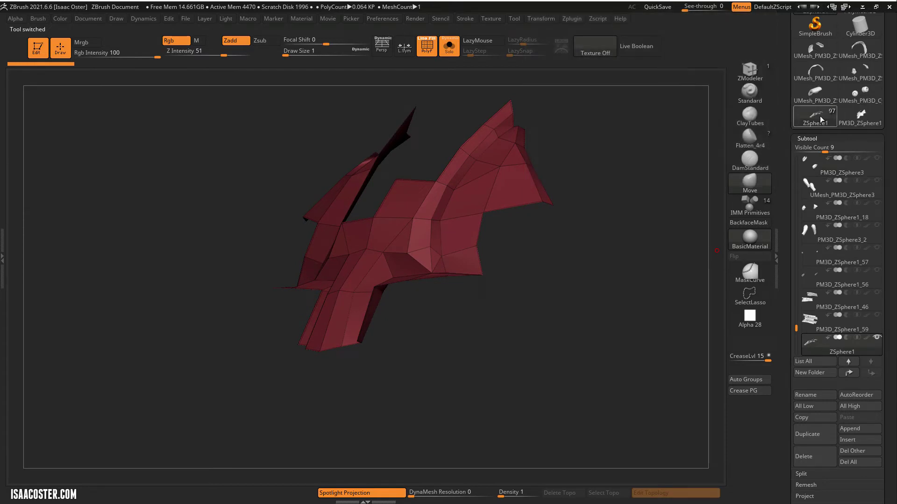
pyautogui.moveTo(580, 186); pyautogui.dragTo(599, 211)
pyautogui.click(447, 53)
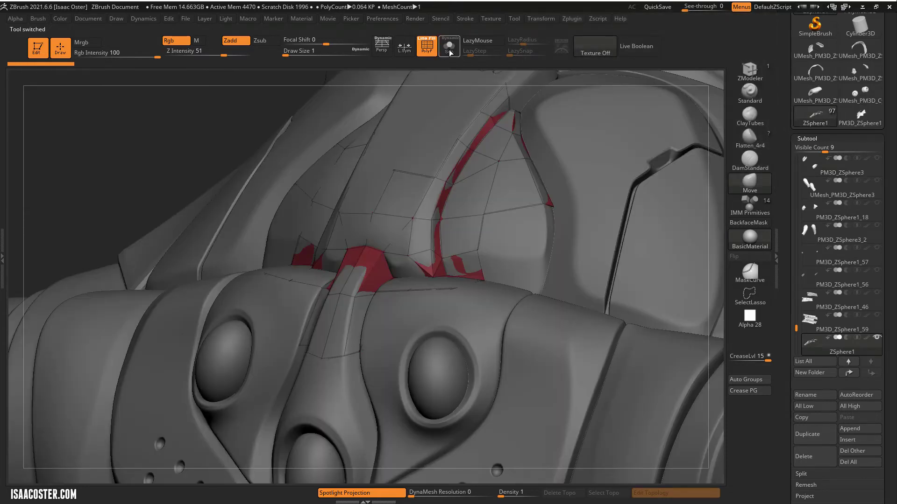
pyautogui.click(447, 54)
pyautogui.moveTo(531, 368); pyautogui.dragTo(541, 448)
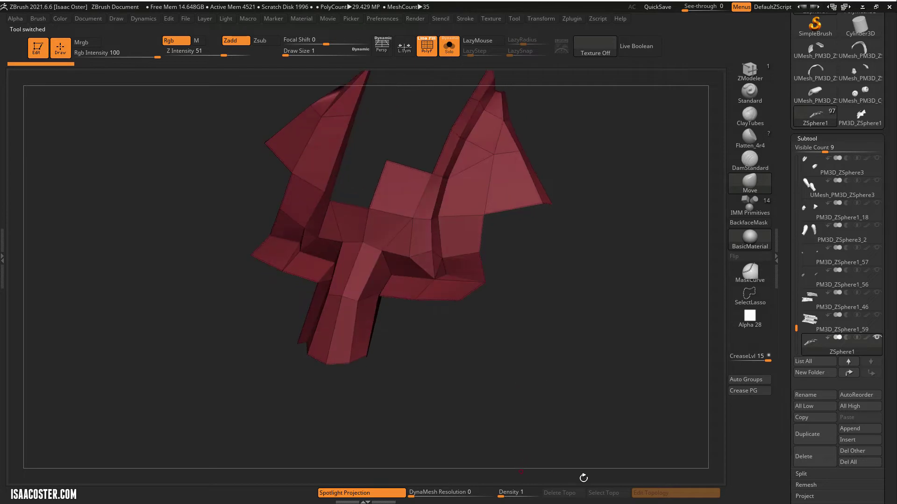
# Open ZSphere1's topology for editing and delete its existing topology
pyautogui.click(647, 493)
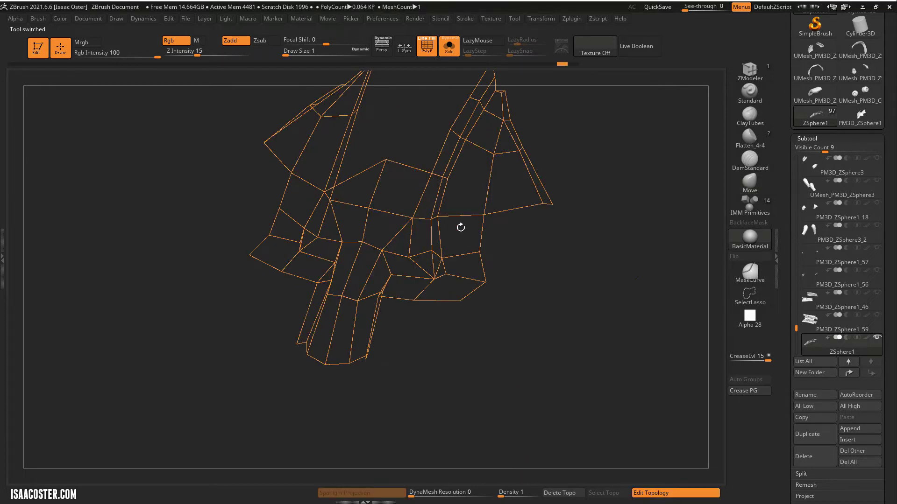
pyautogui.click(433, 204)
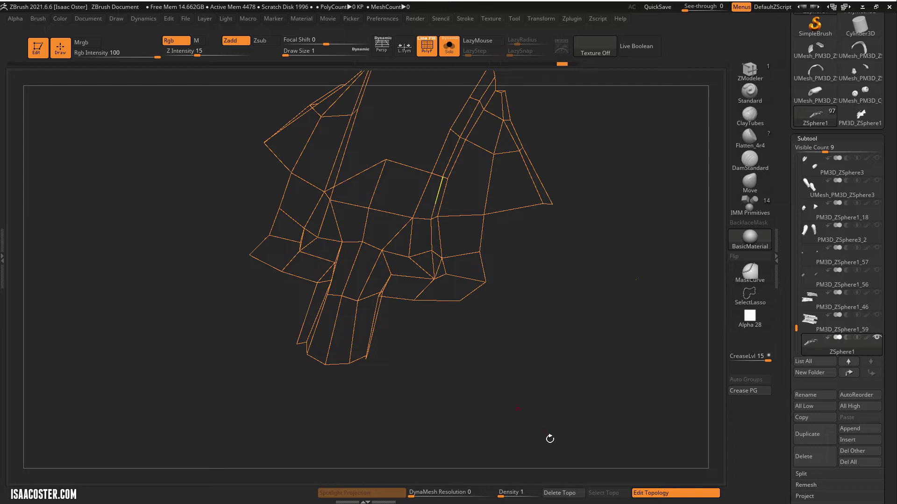
pyautogui.click(563, 495)
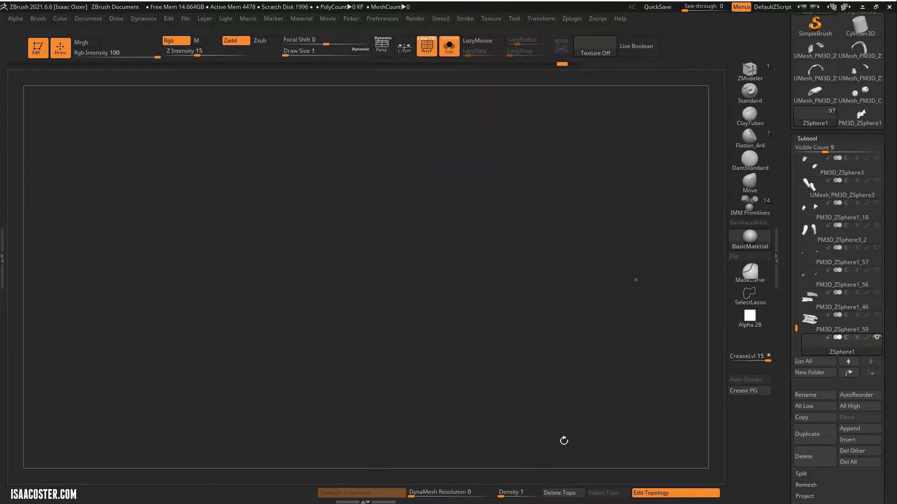
# Leave topology editing and use Select Topo to load the mirrored, welded polymesh as ZSphere1's new topology
pyautogui.click(657, 495)
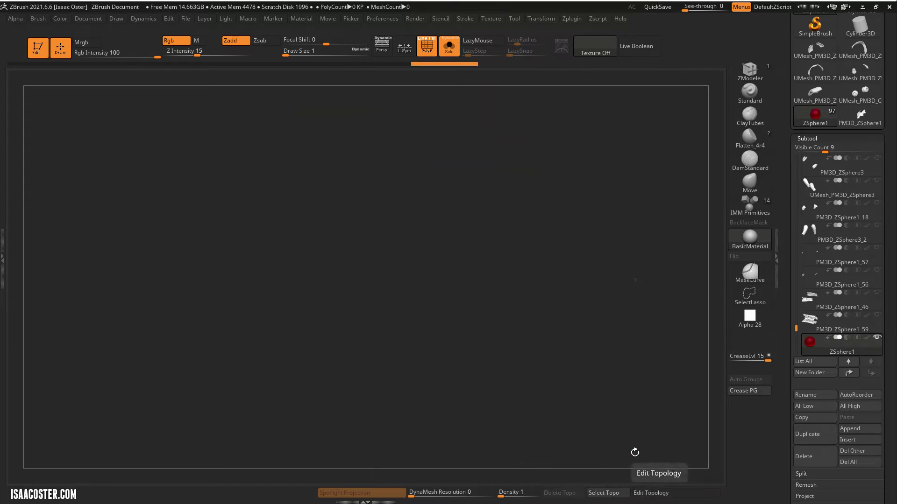
pyautogui.click(610, 494)
pyautogui.click(536, 358)
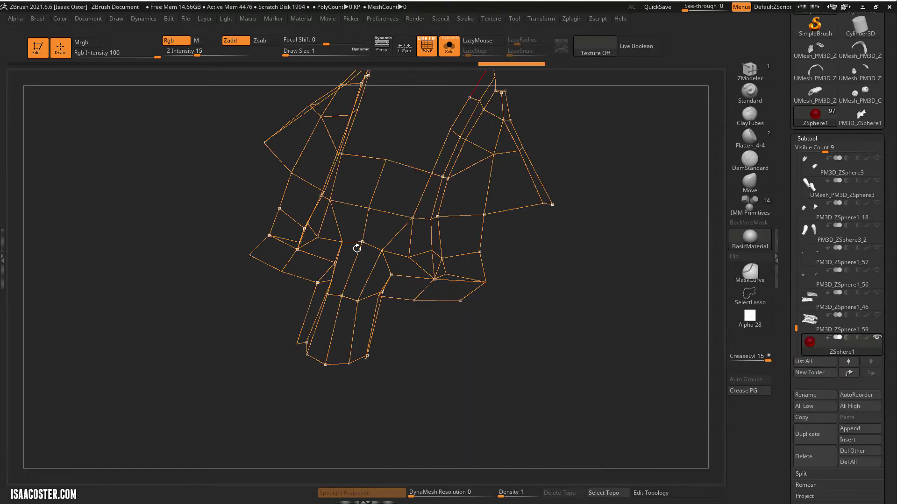
pyautogui.moveTo(531, 285); pyautogui.dragTo(572, 274)
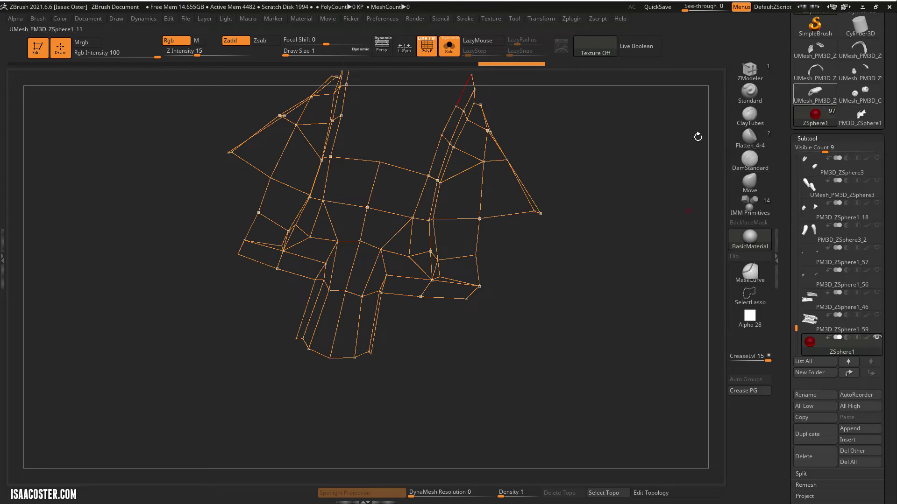
# Check the skin preview, re-enable topology editing and leave Solo mode to show the sculpted head
pyautogui.press('a')
pyautogui.press('a')
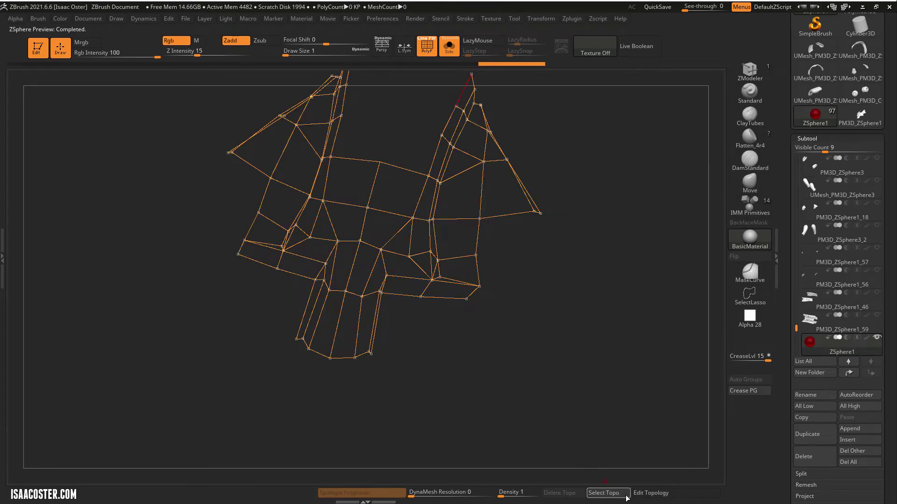
pyautogui.click(652, 496)
pyautogui.moveTo(631, 376); pyautogui.dragTo(627, 334)
pyautogui.click(449, 46)
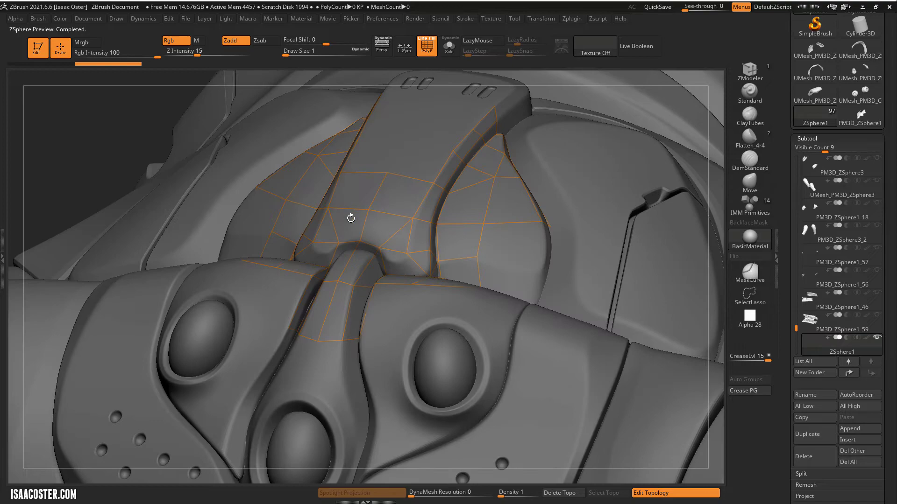
# Extend the central strip by two center points above its middle edge, linking each to the adjacent ridge point
pyautogui.moveTo(122, 136); pyautogui.dragTo(419, 240)
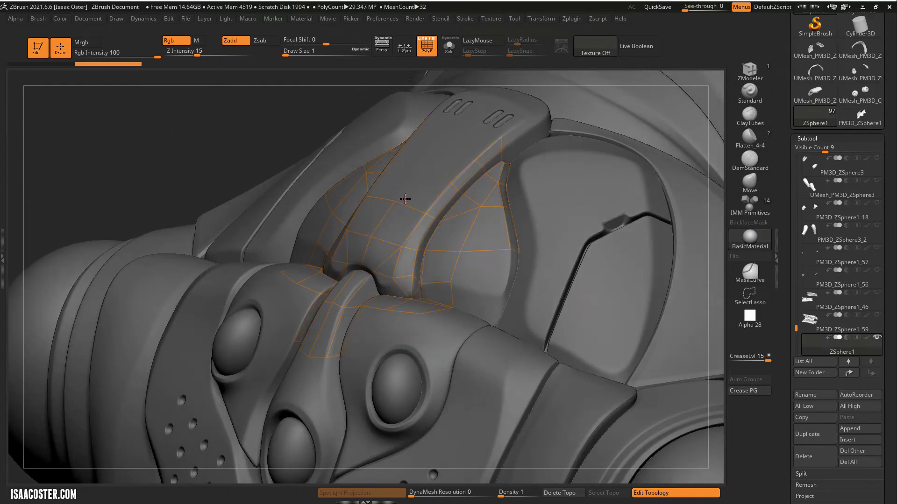
pyautogui.moveTo(245, 127); pyautogui.dragTo(250, 207)
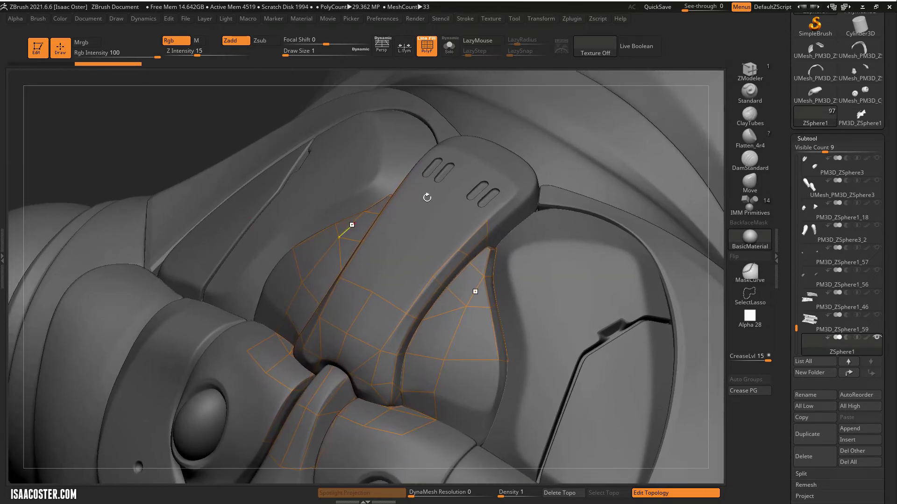
pyautogui.moveTo(374, 298); pyautogui.dragTo(397, 258)
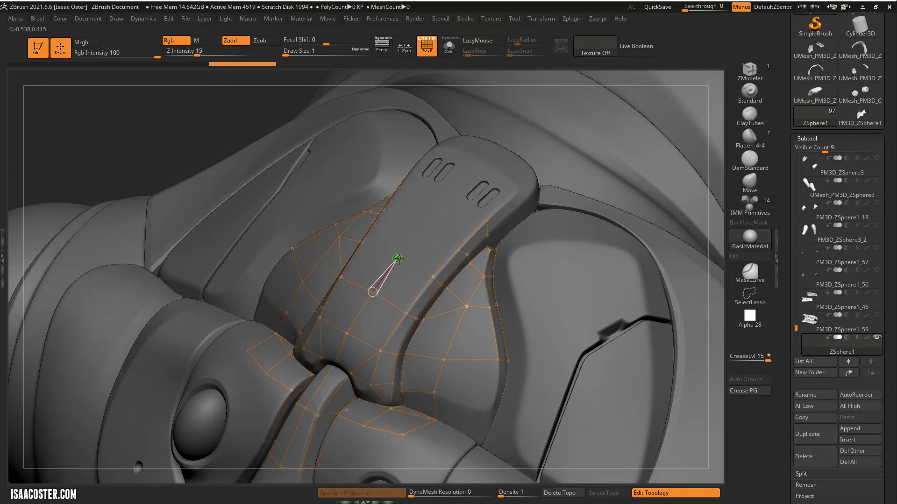
pyautogui.click(433, 276)
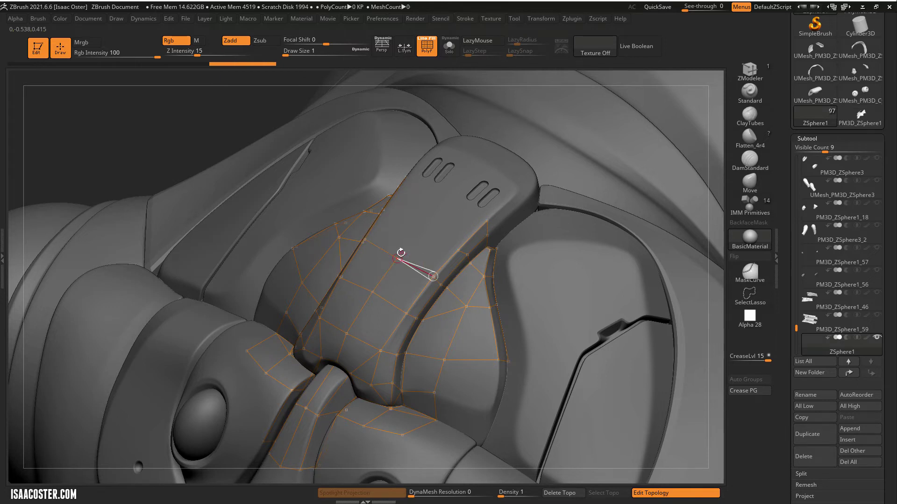
pyautogui.click(421, 227)
pyautogui.click(458, 248)
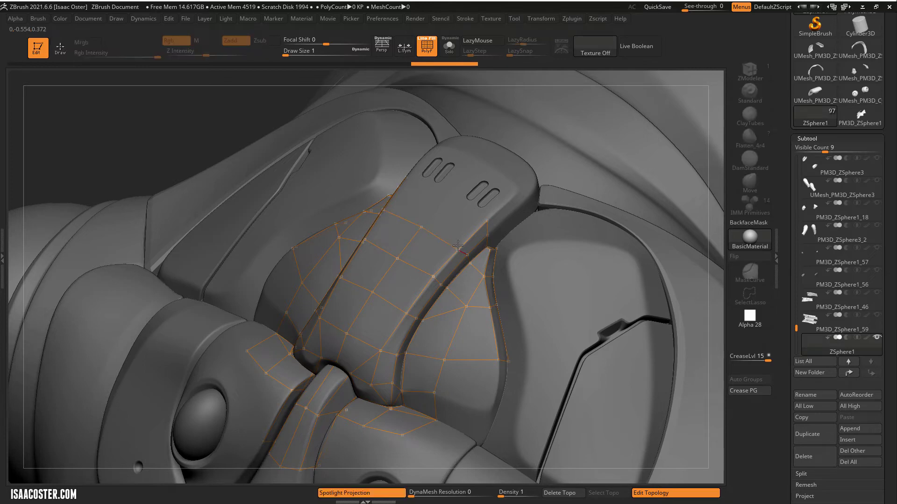
# Add a third center point just below the paired slots, linking it to the top ridge point and the center point beneath
pyautogui.keyDown('alt'); pyautogui.moveTo(196, 92); pyautogui.dragTo(199, 122); pyautogui.keyUp('alt')
pyautogui.press('q')
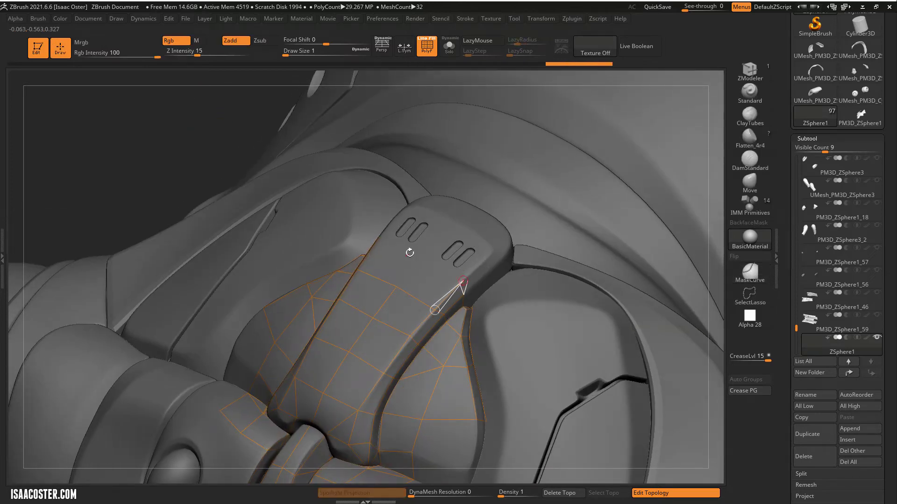
pyautogui.click(423, 256)
pyautogui.click(397, 287)
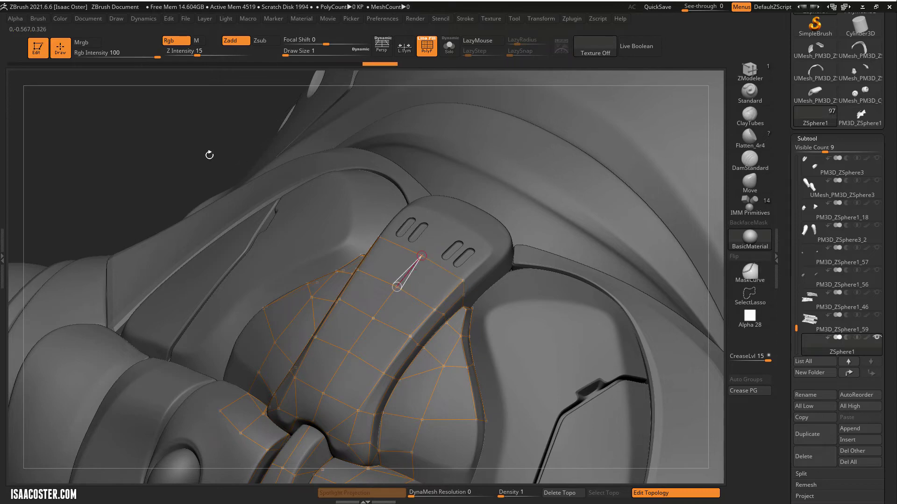
# Reposition the upper center points of the central strip and set the draw size to about 4.3
pyautogui.moveTo(209, 154); pyautogui.dragTo(432, 248)
pyautogui.click(432, 248)
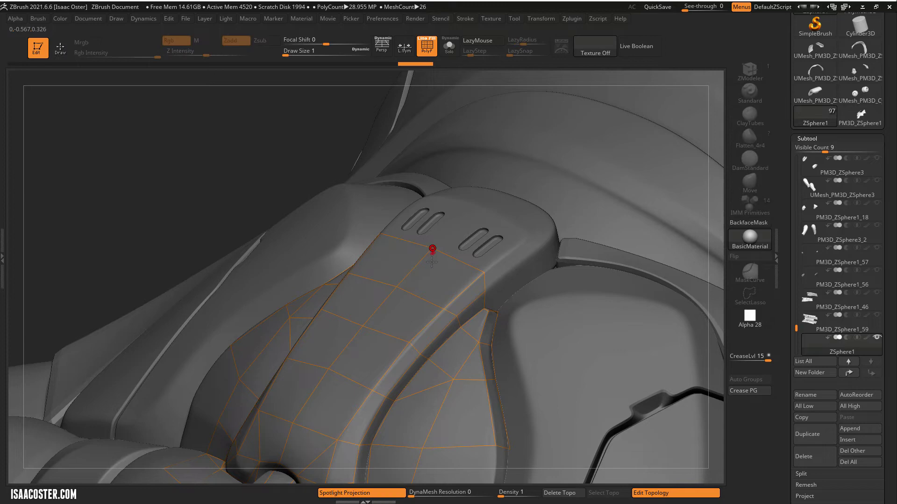
pyautogui.moveTo(236, 155); pyautogui.dragTo(234, 146)
pyautogui.moveTo(326, 226); pyautogui.dragTo(378, 271, button='right')
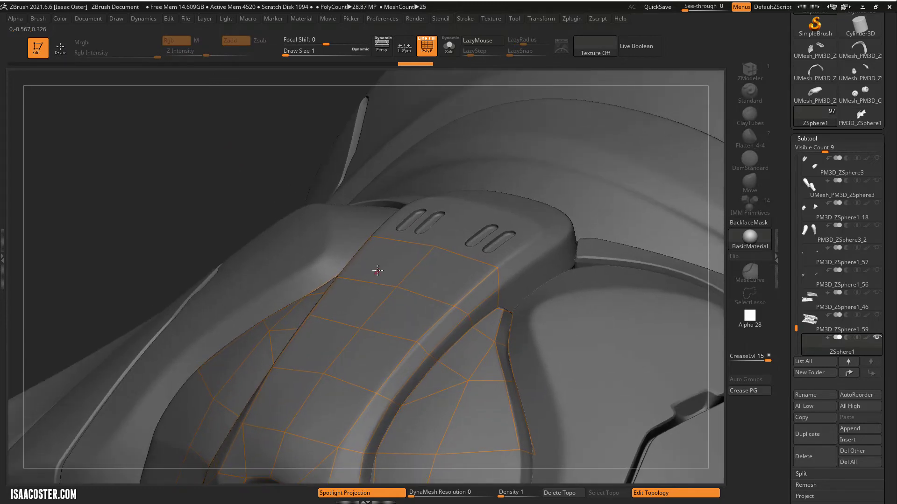
pyautogui.press('s')
pyautogui.moveTo(378, 272); pyautogui.dragTo(401, 283)
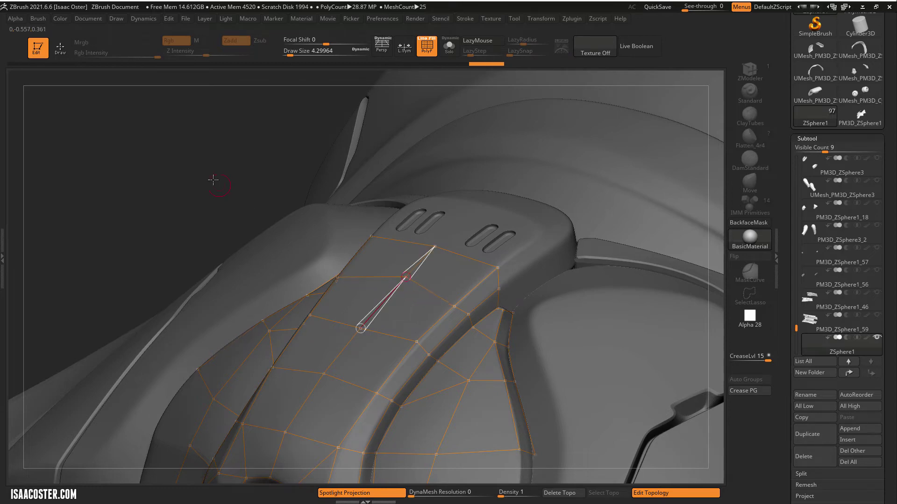
# Refine the strip's center points just below the paired slots from several angles so the edges follow the sculpted surface
pyautogui.moveTo(215, 181); pyautogui.dragTo(206, 165)
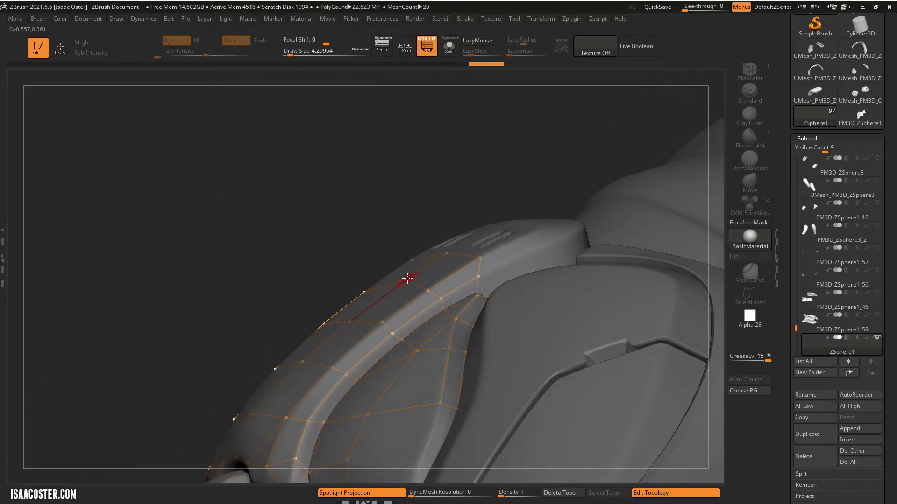
pyautogui.moveTo(324, 208); pyautogui.dragTo(331, 224)
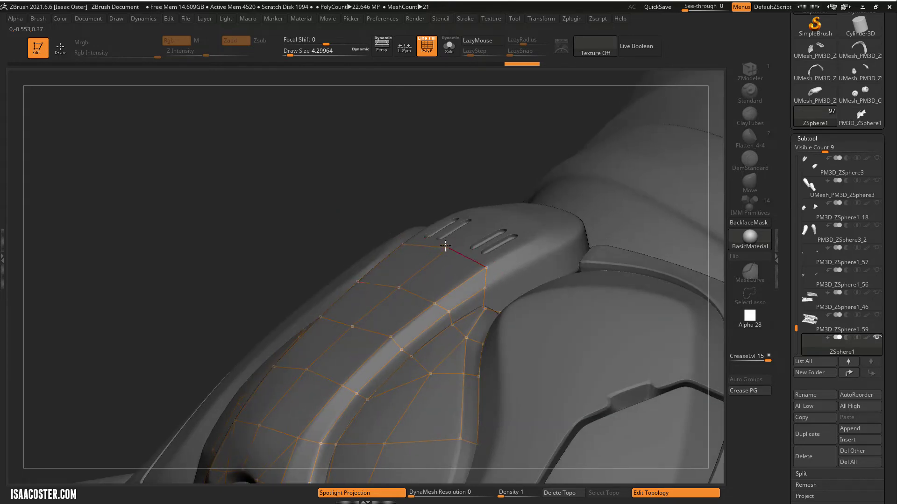
pyautogui.moveTo(334, 122); pyautogui.dragTo(442, 253)
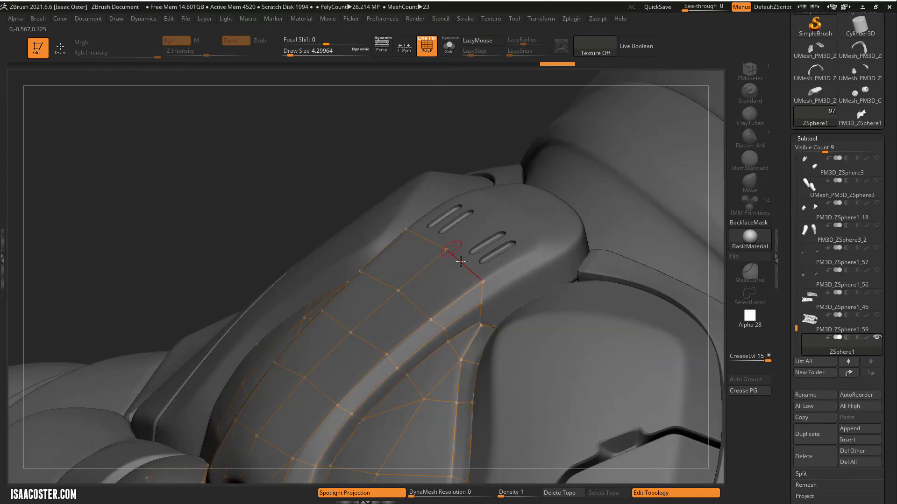
pyautogui.moveTo(361, 174); pyautogui.dragTo(448, 246)
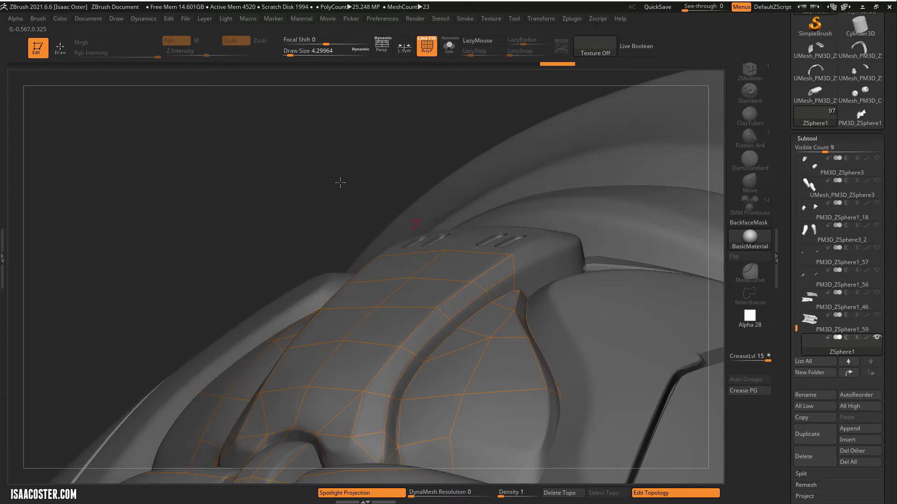
pyautogui.click(446, 251)
pyautogui.moveTo(302, 148); pyautogui.dragTo(428, 321)
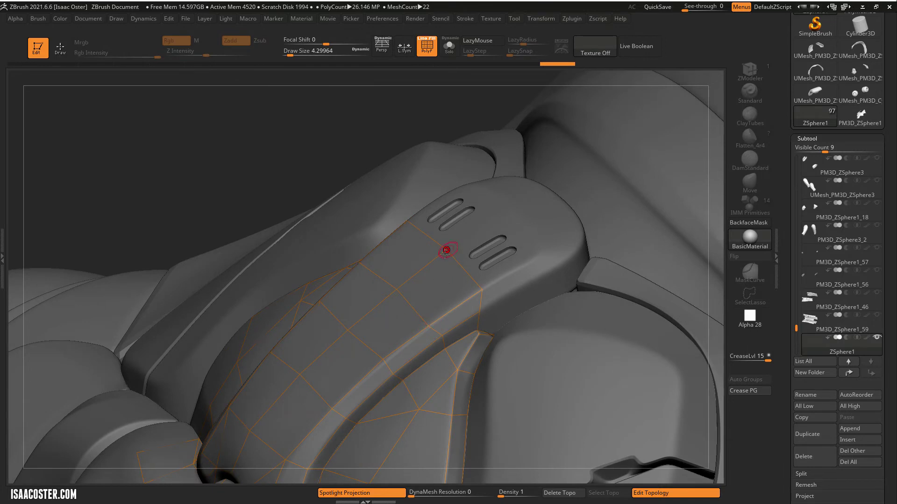
pyautogui.moveTo(309, 161); pyautogui.dragTo(459, 217)
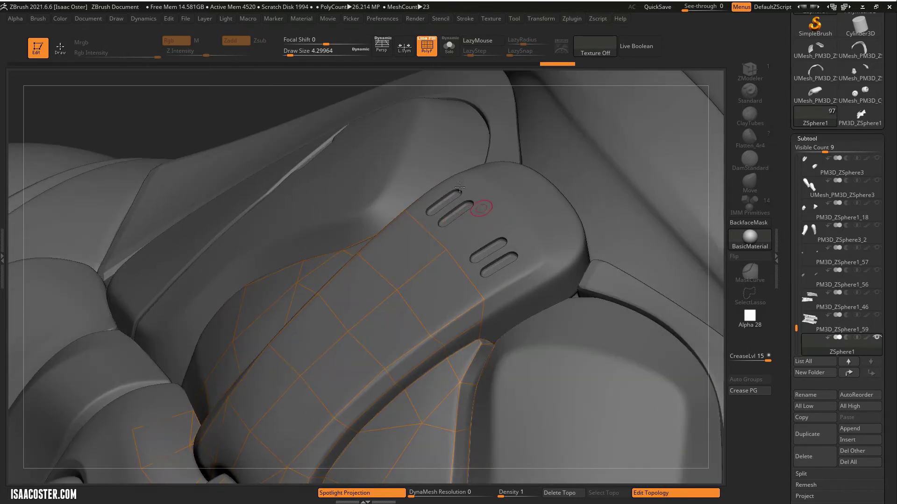
pyautogui.click(385, 301)
# Set the draw size to about 1.8 and even out the points along the central strip's raised side ridge
pyautogui.moveTo(183, 92); pyautogui.dragTo(365, 310)
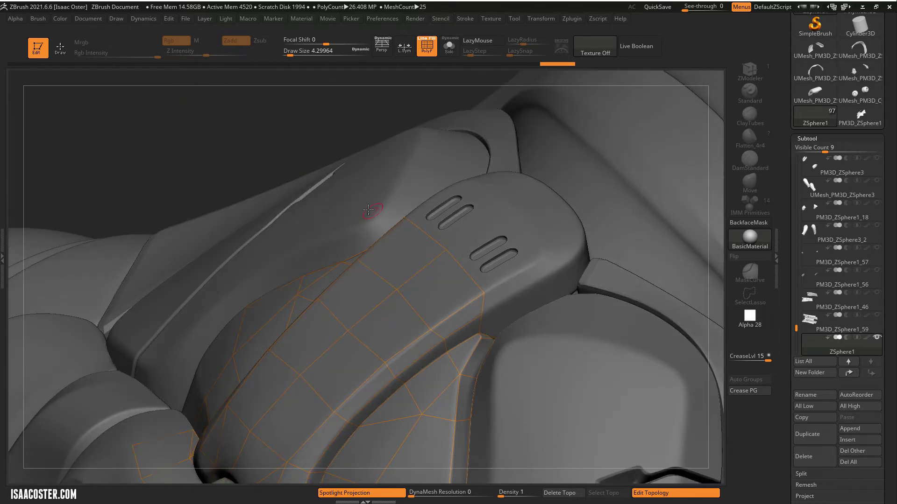
pyautogui.press('s')
pyautogui.moveTo(358, 204); pyautogui.dragTo(355, 204)
pyautogui.click(357, 259)
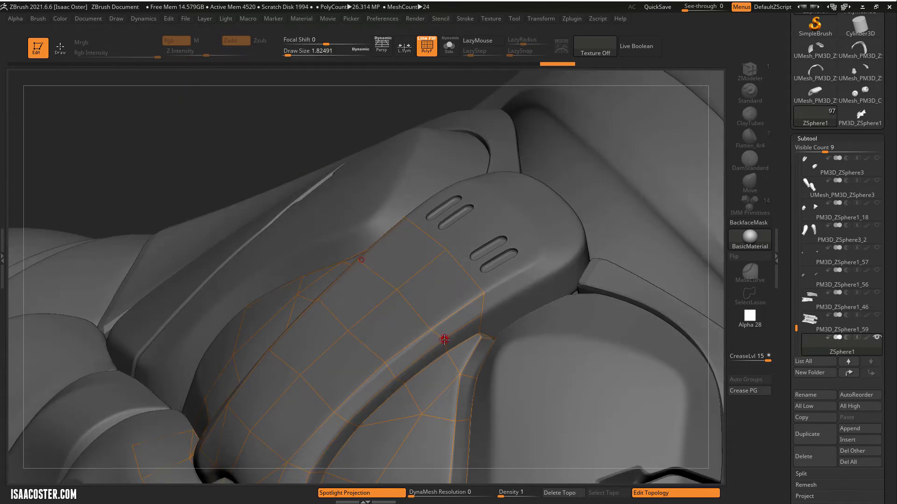
pyautogui.click(430, 329)
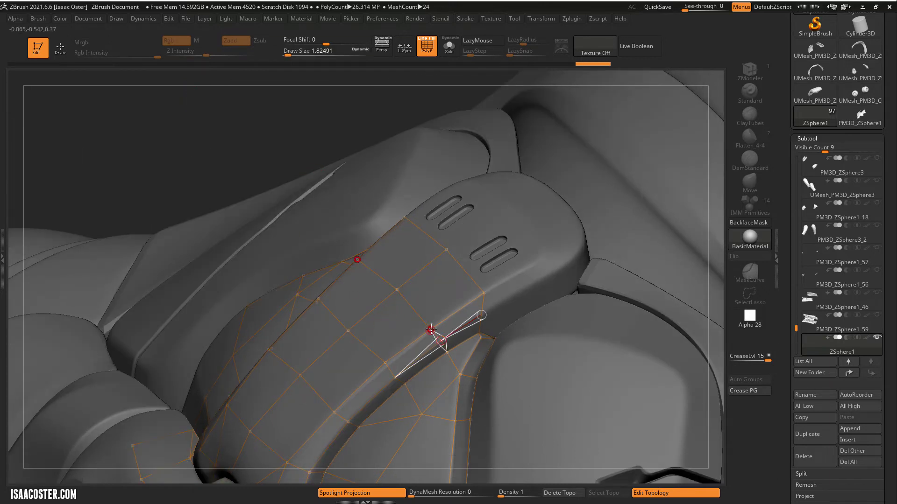
pyautogui.click(385, 364)
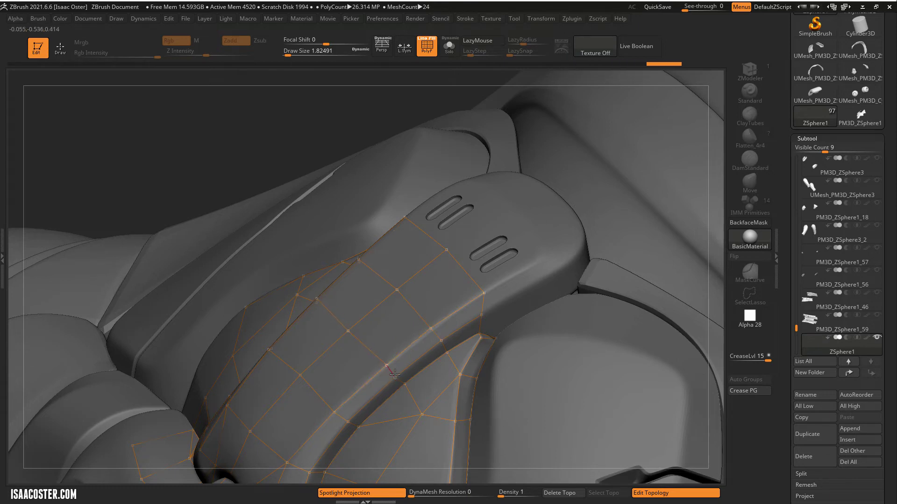
pyautogui.click(393, 377)
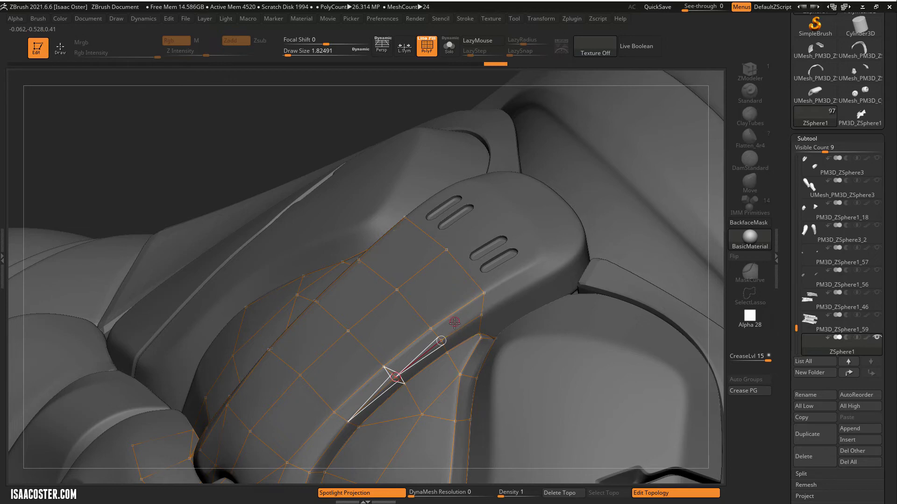
# Shift the middle row of points on the side panel downward, including both points along its outer edge
pyautogui.moveTo(186, 81); pyautogui.dragTo(239, 145)
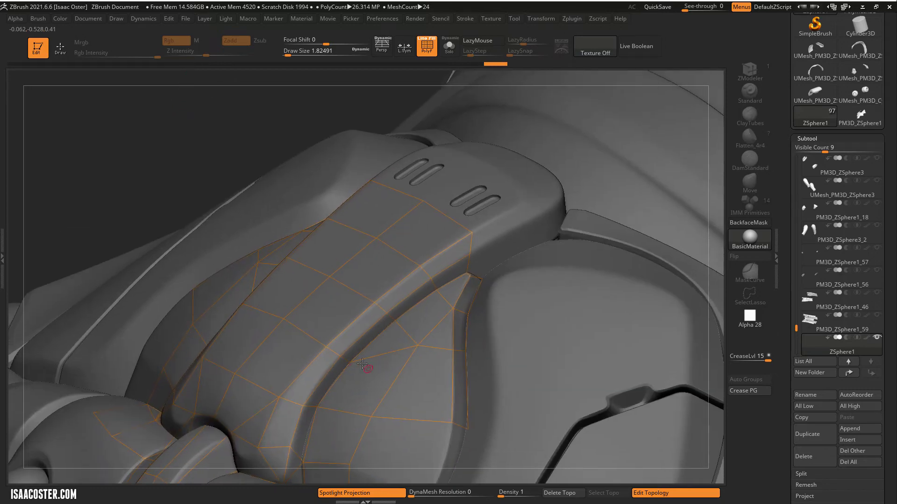
pyautogui.click(417, 347)
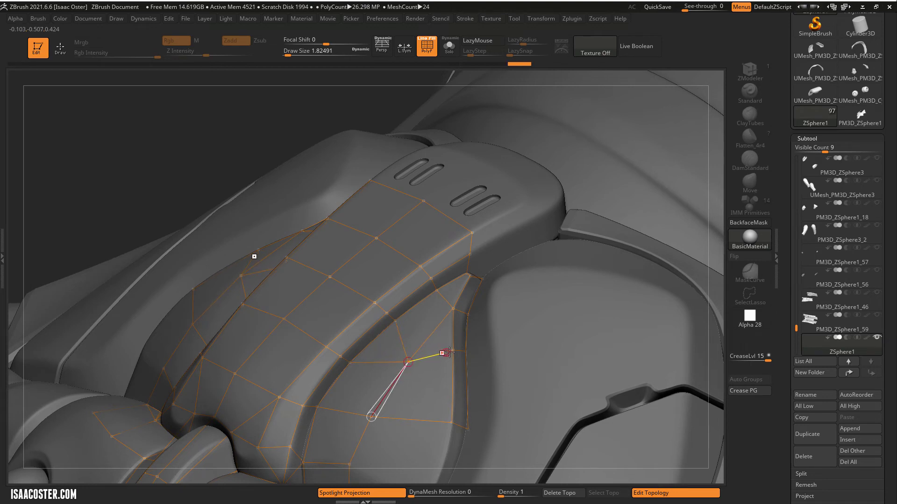
pyautogui.moveTo(453, 353); pyautogui.dragTo(453, 363)
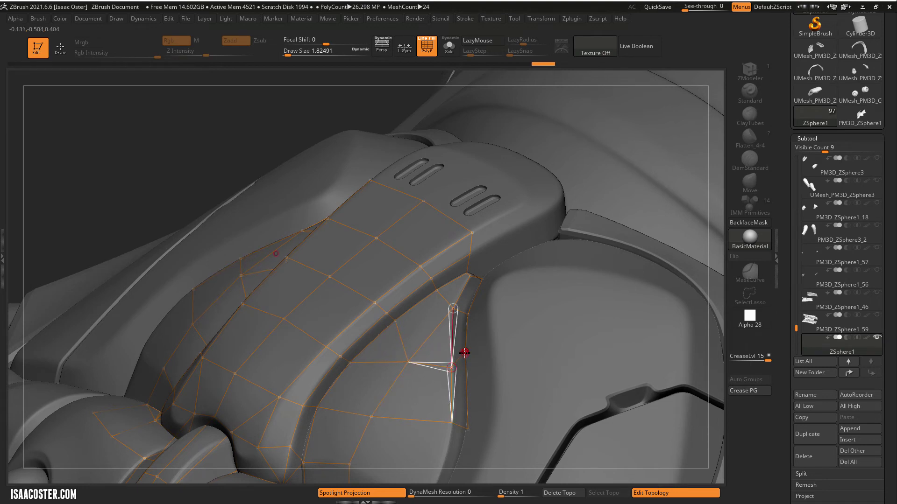
pyautogui.click(468, 365)
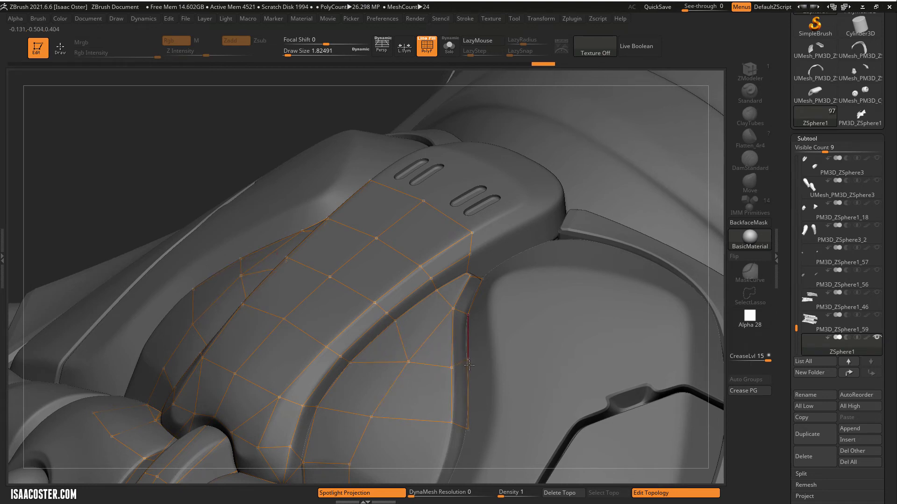
pyautogui.click(468, 417)
# Extend the side panel's topology downward by adding a lower outer corner and a narrow border polygon along its outer edge
pyautogui.moveTo(141, 127); pyautogui.dragTo(121, 91)
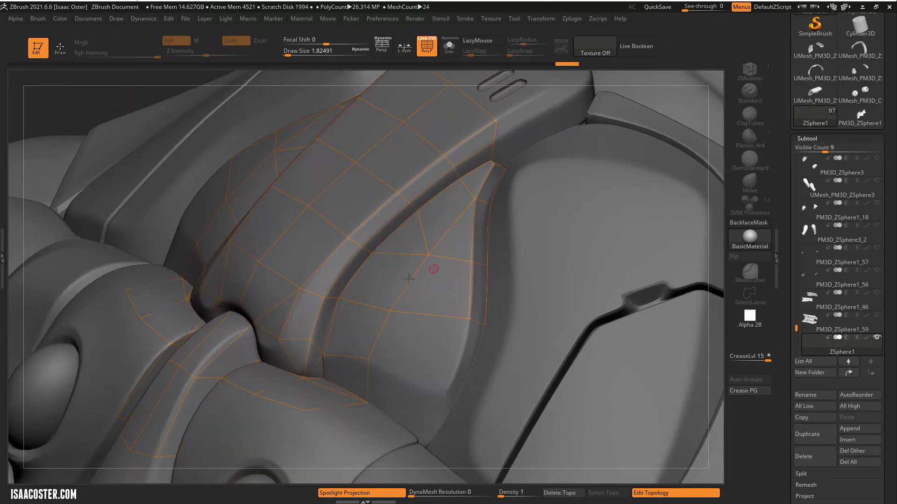
pyautogui.keyDown('ctrl'); pyautogui.click(470, 321); pyautogui.keyUp('ctrl')
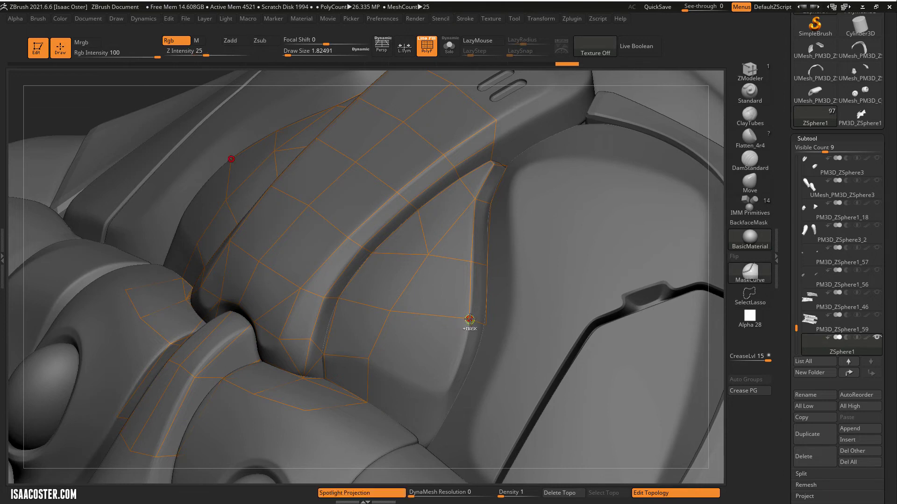
pyautogui.click(444, 393)
pyautogui.click(368, 359)
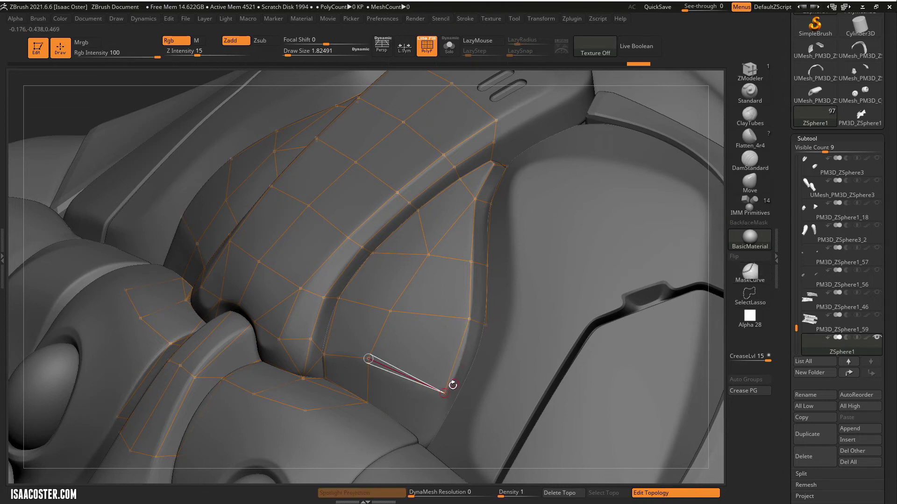
pyautogui.click(444, 392)
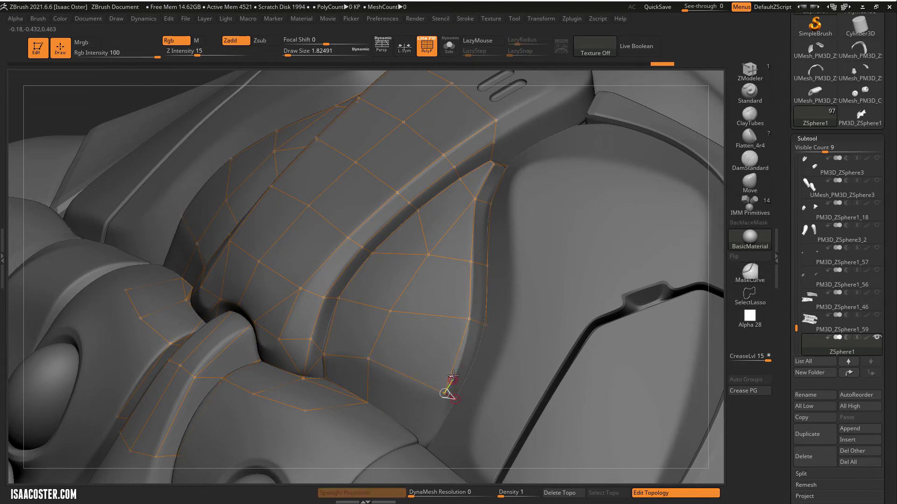
pyautogui.click(486, 324)
# Slide the two outer-edge points above the new lower corner downward to even out the polygon spacing
pyautogui.press('w')
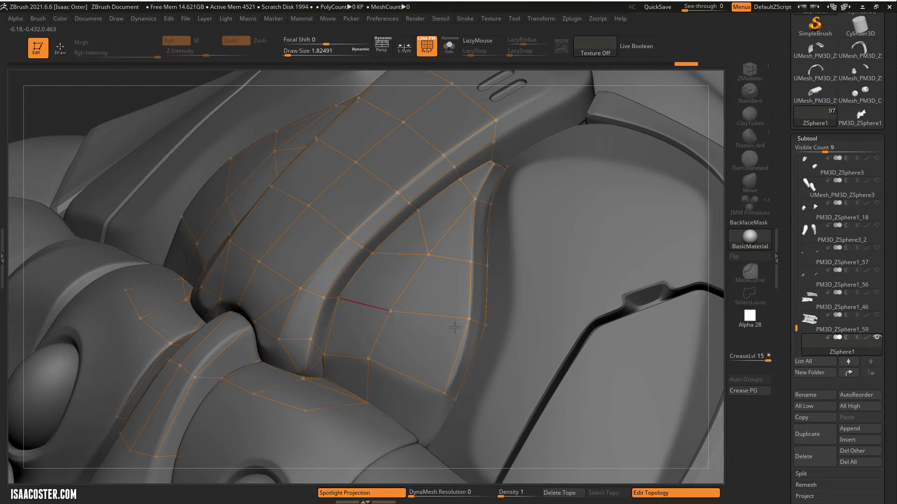
pyautogui.click(469, 322)
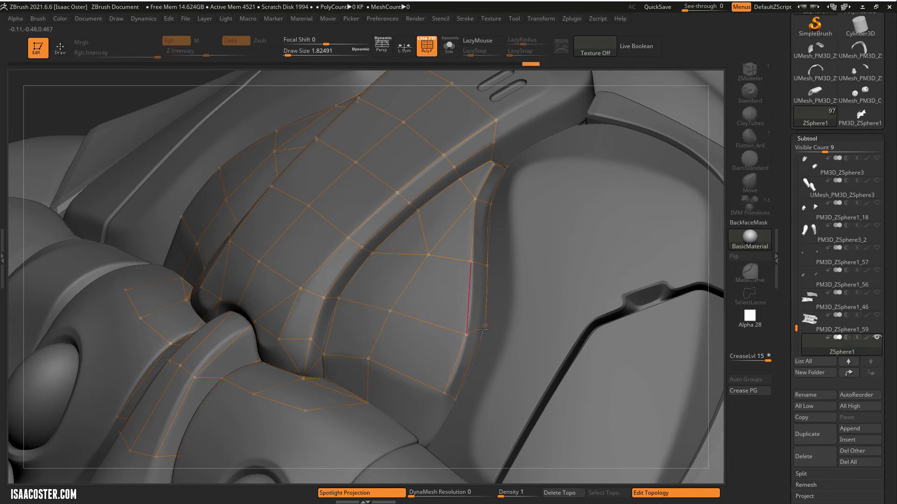
pyautogui.moveTo(485, 325); pyautogui.dragTo(482, 340)
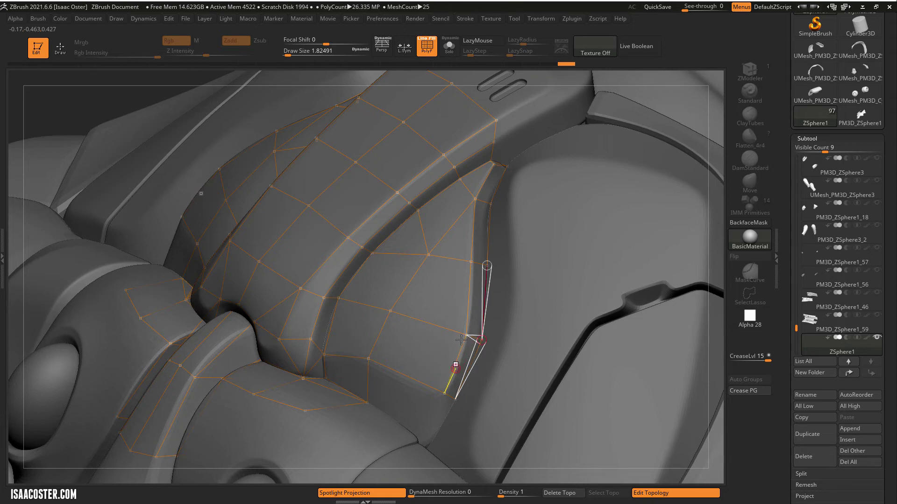
# Continue the side panel's narrow border strip down to the crease where it meets the rounded section below
pyautogui.keyDown('alt'); pyautogui.moveTo(108, 101); pyautogui.dragTo(105, 96); pyautogui.keyUp('alt')
pyautogui.moveTo(105, 96); pyautogui.dragTo(225, 204, button='right')
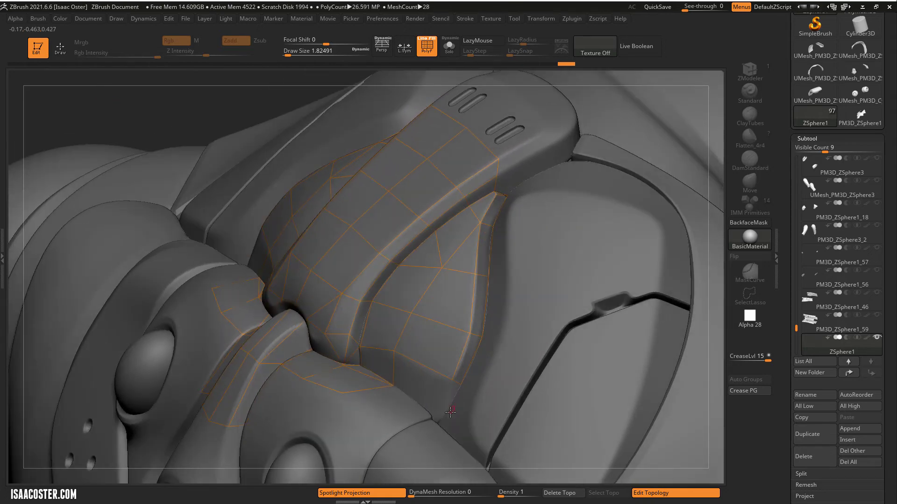
pyautogui.press('q')
pyautogui.click(451, 379)
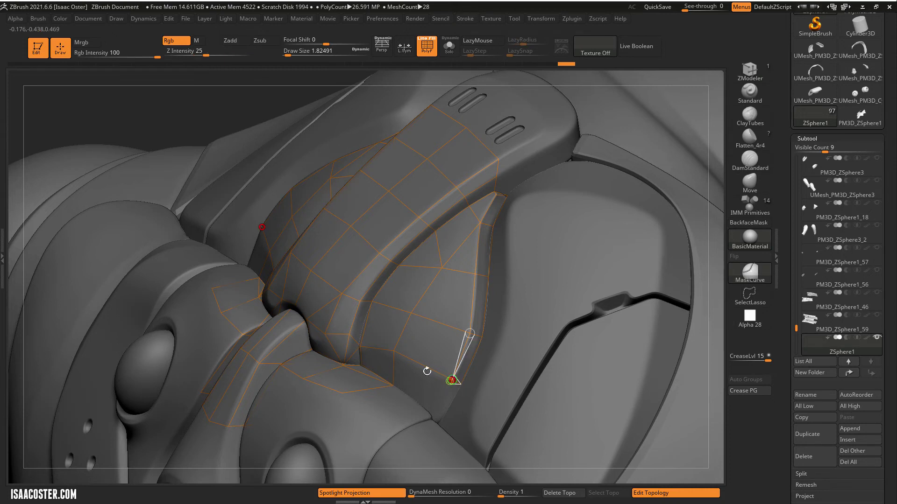
pyautogui.click(433, 417)
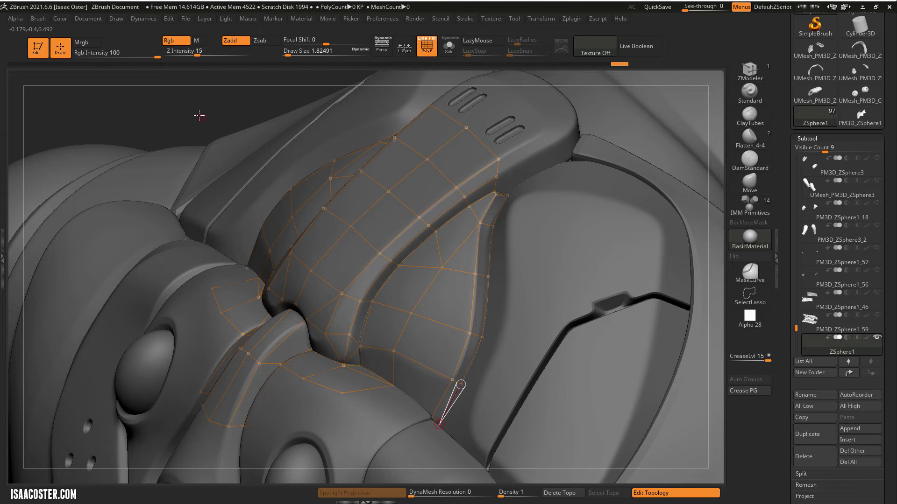
# Move the border strip's two newest end points up out of the crease, shortening the last polygon
pyautogui.moveTo(199, 115); pyautogui.dragTo(159, 161)
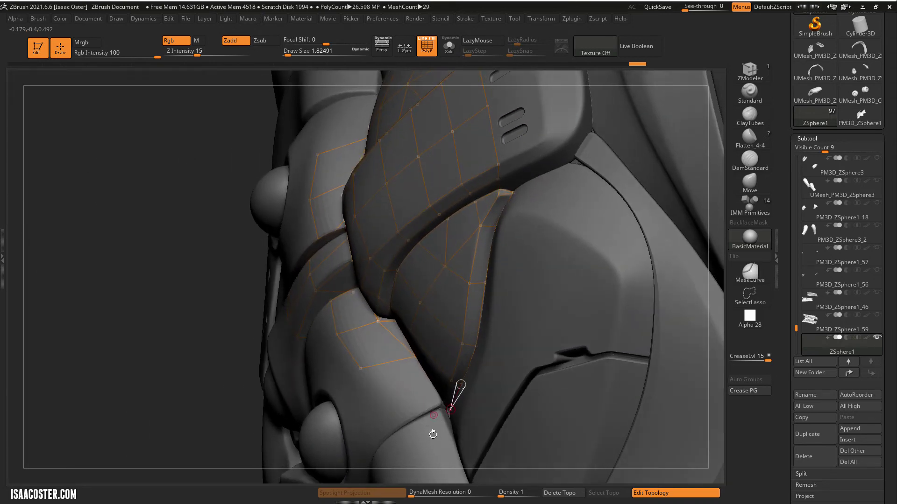
pyautogui.moveTo(84, 286); pyautogui.dragTo(67, 271)
pyautogui.moveTo(67, 271); pyautogui.dragTo(398, 359, button='right')
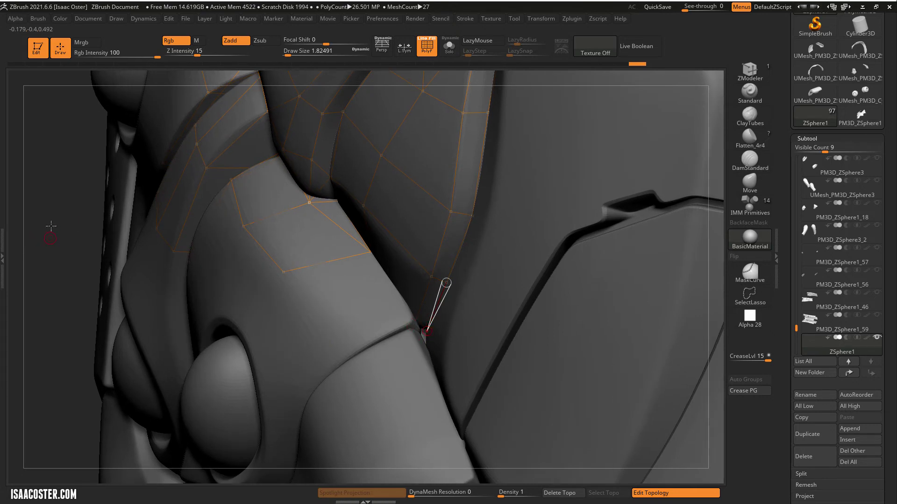
pyautogui.moveTo(426, 331); pyautogui.dragTo(404, 348, button='right')
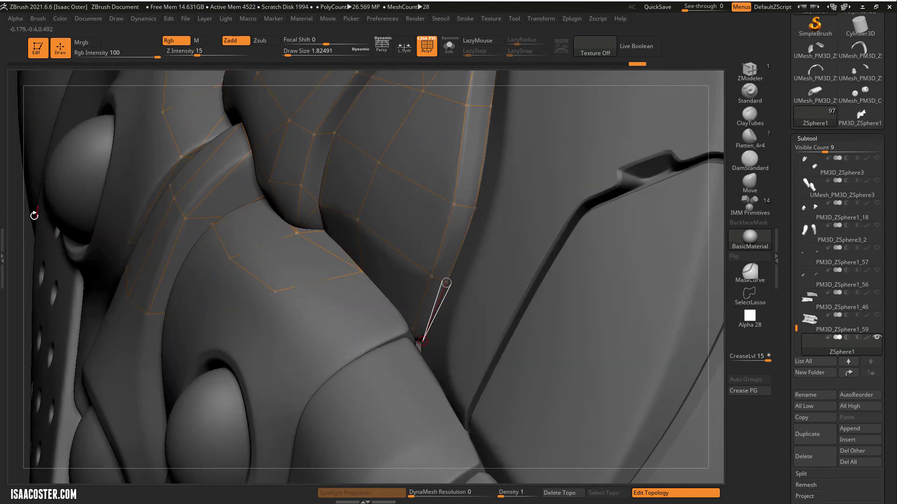
pyautogui.moveTo(19, 216); pyautogui.dragTo(359, 319, button='right')
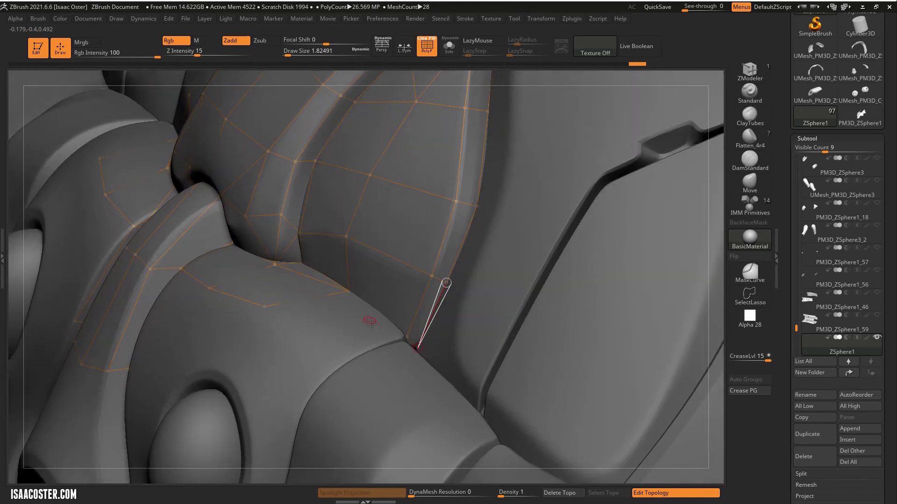
pyautogui.press('q')
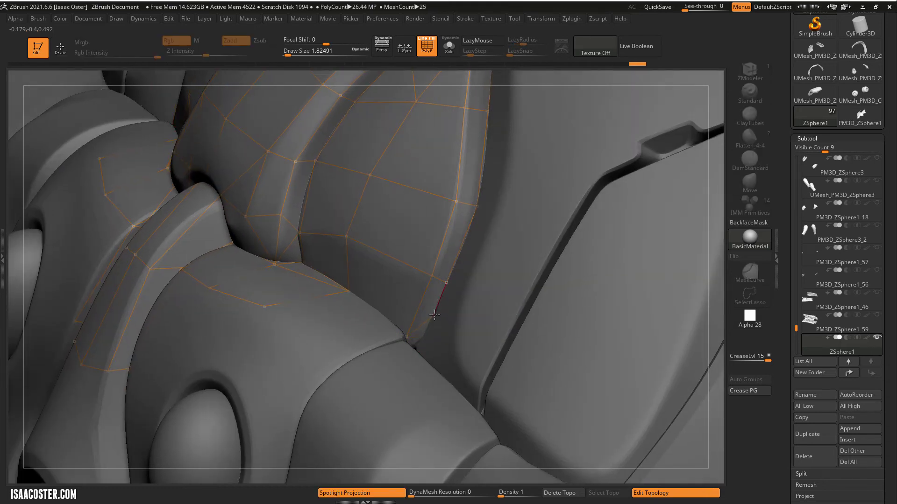
pyautogui.click(432, 316)
pyautogui.click(417, 310)
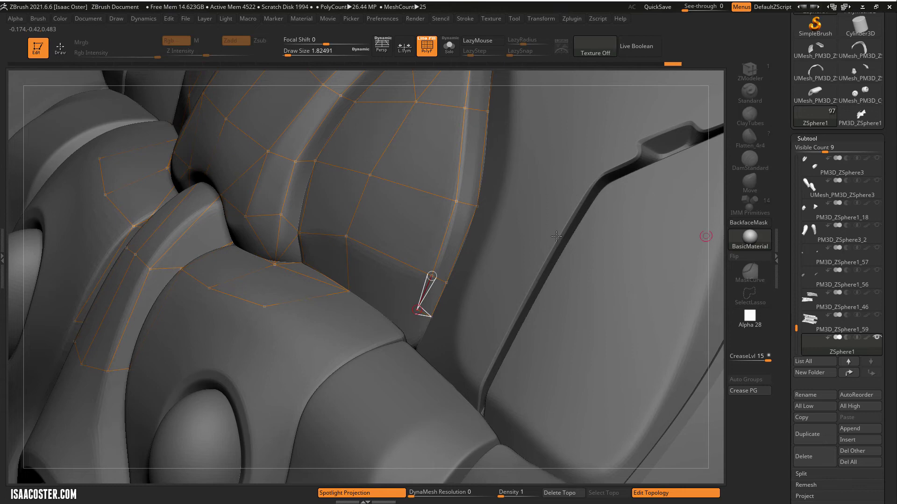
# Make the large panel bordering the retopologized strip the active subtool and turn off its wireframe display
pyautogui.click(829, 322)
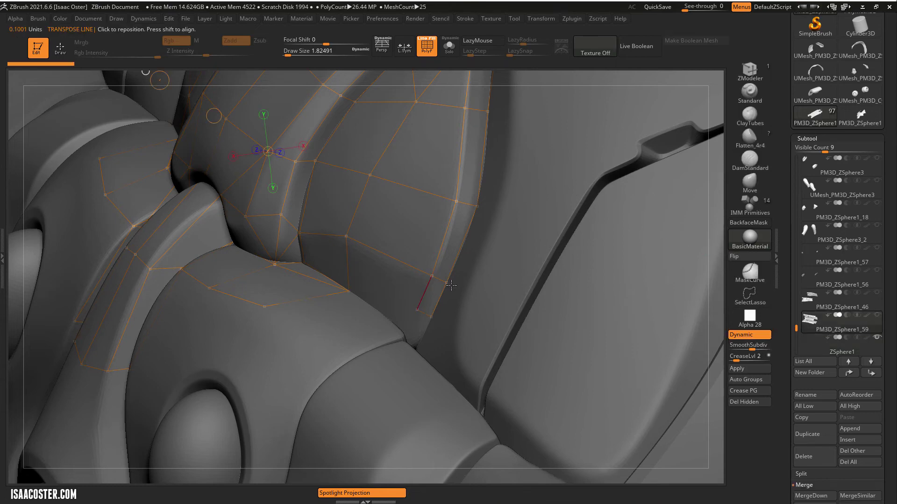
pyautogui.press('q')
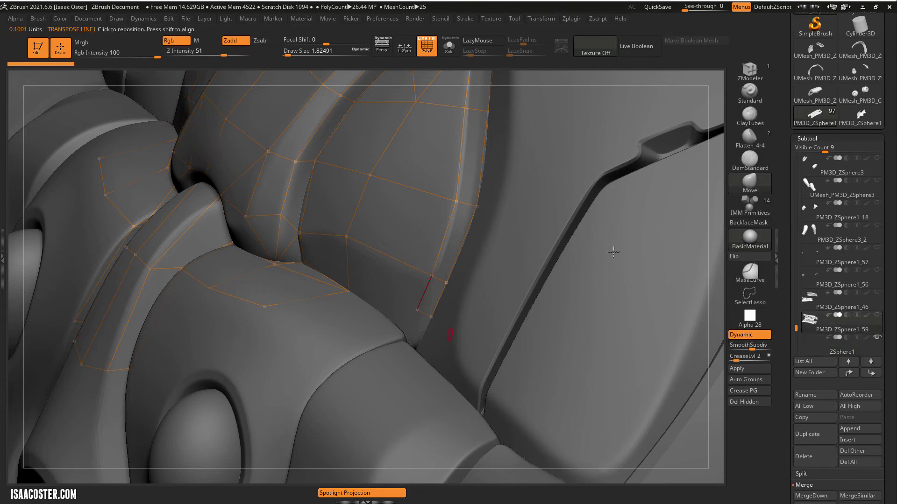
pyautogui.moveTo(719, 165); pyautogui.dragTo(439, 328)
pyautogui.keyDown('alt'); pyautogui.click(445, 408); pyautogui.keyUp('alt')
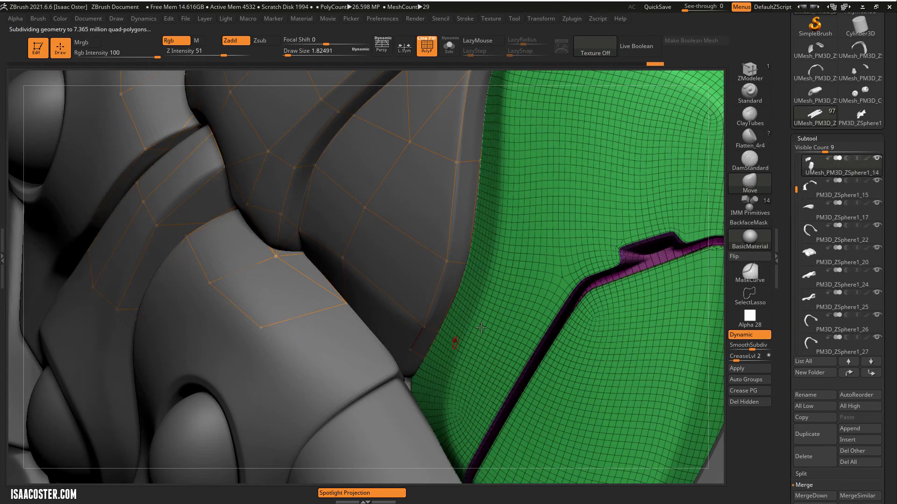
pyautogui.hotkey('shift', 'f')
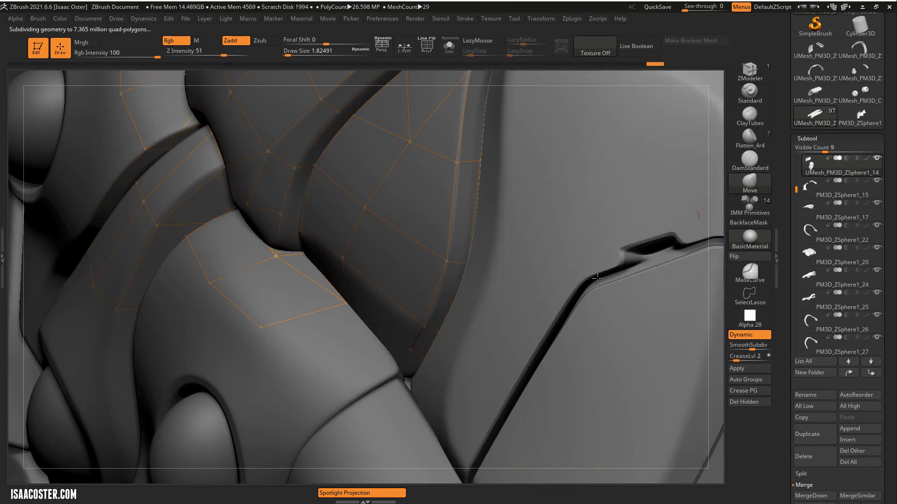
# Pull the large panel's edge over the small gap at the crease using the Move brush at a draw size of 28.75
pyautogui.hotkey('shift', 'f')
pyautogui.press('b')
pyautogui.press('m')
pyautogui.press('v')
pyautogui.hotkey('shift', 'f')
pyautogui.press('s')
pyautogui.moveTo(575, 260); pyautogui.dragTo(583, 259)
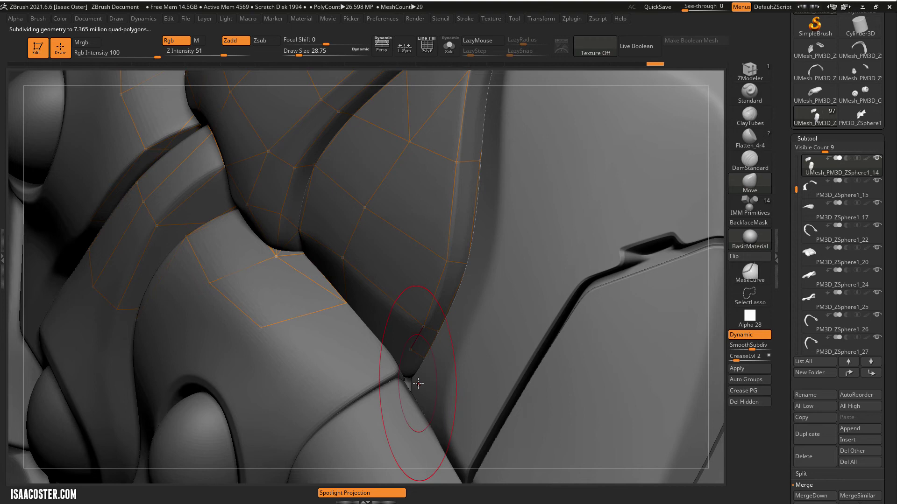
pyautogui.keyDown('ctrl'); pyautogui.moveTo(410, 384); pyautogui.dragTo(410, 387, button='right'); pyautogui.keyUp('ctrl')
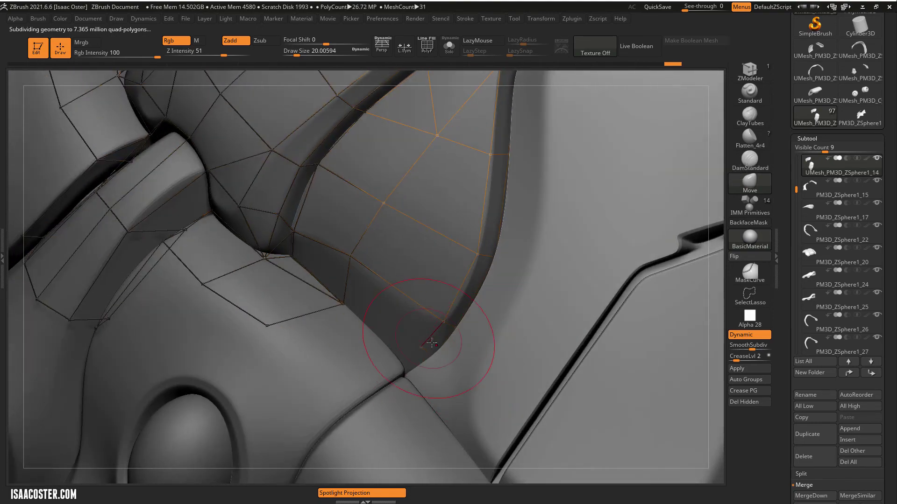
# Reduce the draw size to about 1.13 and reactivate the ZSphere1 topology subtool
pyautogui.press('s')
pyautogui.moveTo(453, 373); pyautogui.dragTo(443, 373)
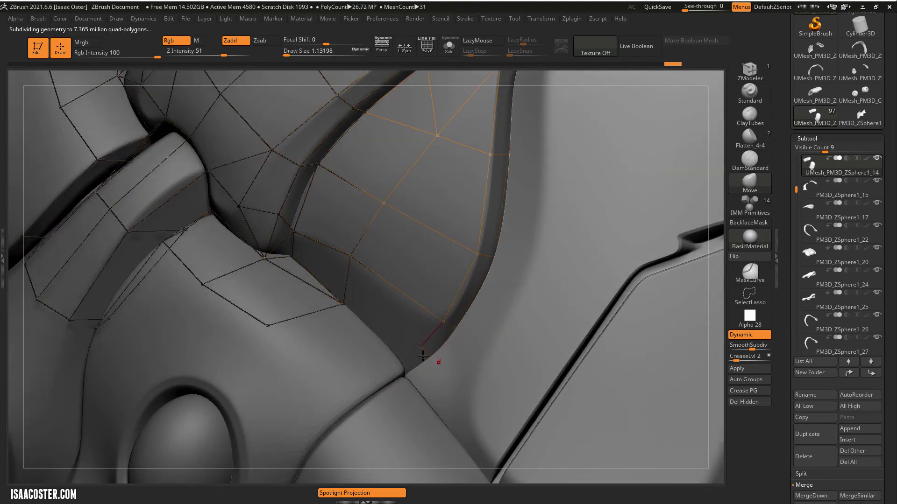
pyautogui.moveTo(796, 189); pyautogui.dragTo(794, 333)
pyautogui.click(803, 305)
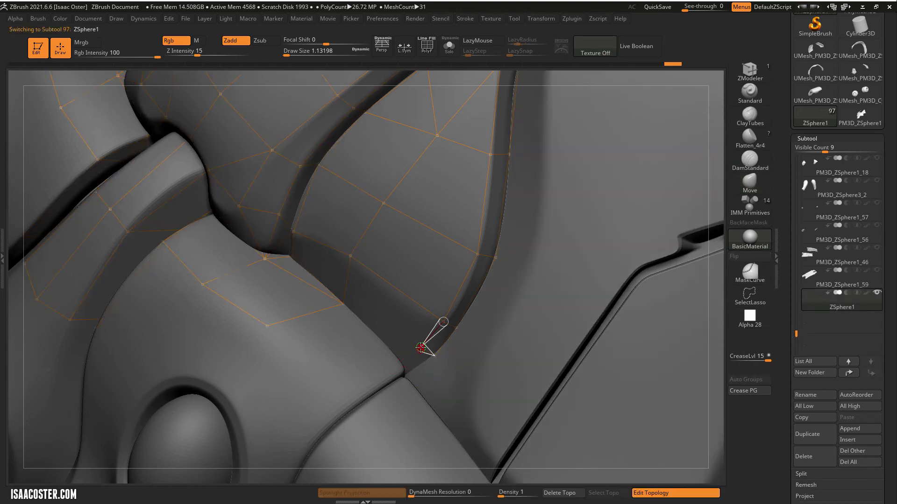
# Nudge the border strip's outer end point and continue the side panel's topology down to the crease corner, joining the rounded section
pyautogui.press('w')
pyautogui.press('s')
pyautogui.click(429, 357)
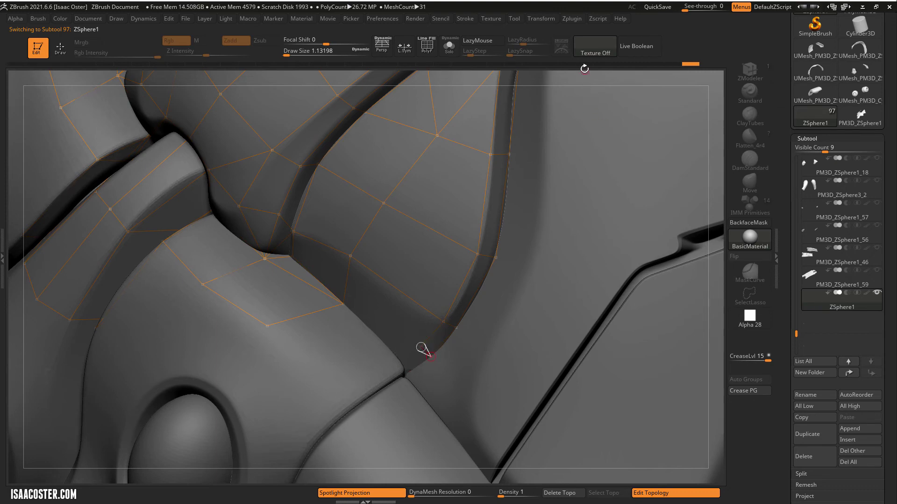
pyautogui.moveTo(584, 68); pyautogui.dragTo(574, 68)
pyautogui.press('q')
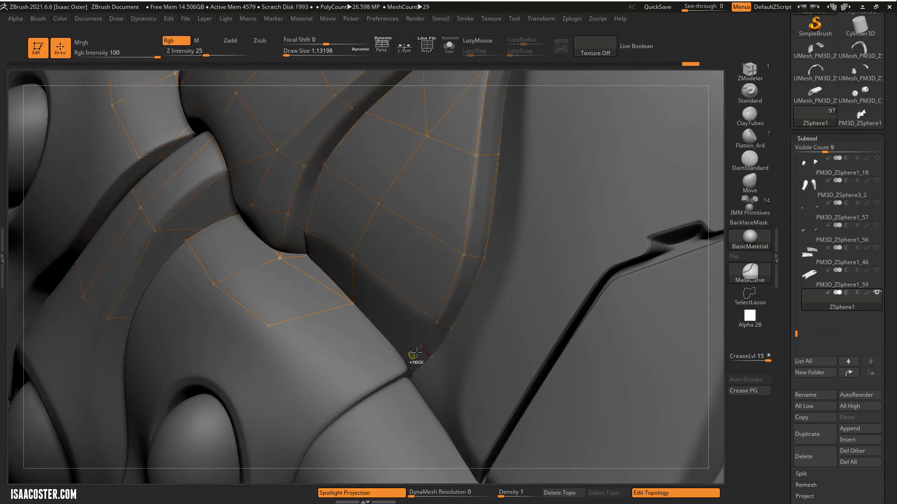
pyautogui.click(421, 347)
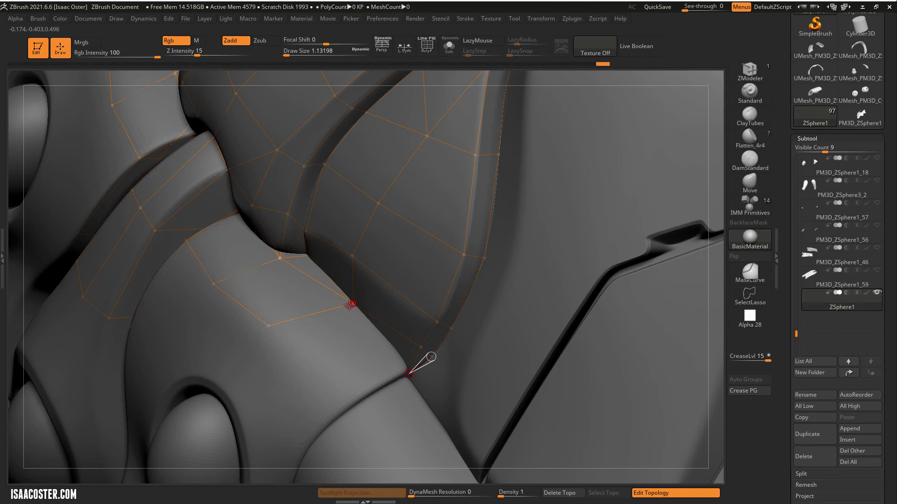
# Extend the rounded section's polygon row to the seam below it and shift its lower points to even out the spacing
pyautogui.click(340, 410)
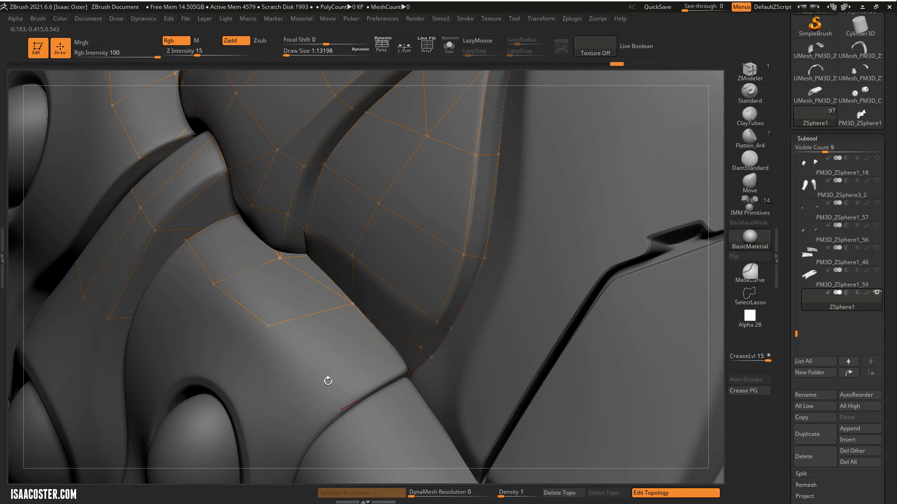
pyautogui.click(267, 320)
pyautogui.press('w')
pyautogui.moveTo(267, 324); pyautogui.dragTo(280, 342)
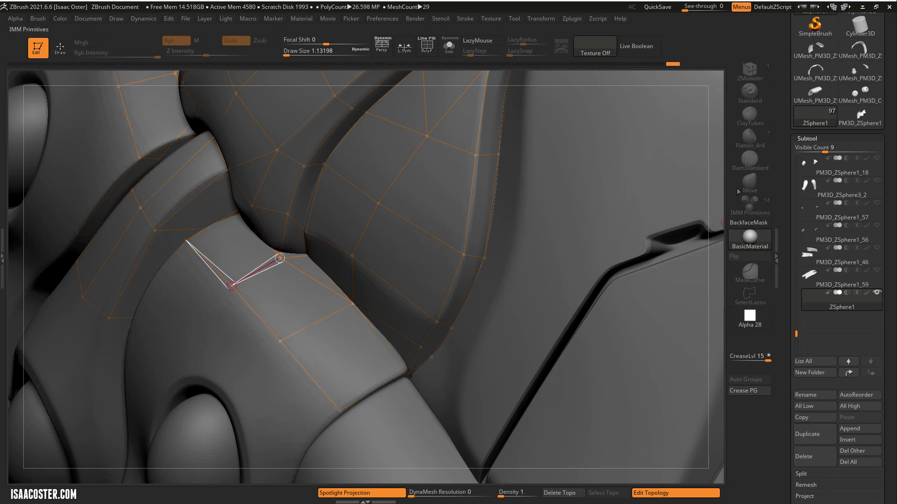
pyautogui.moveTo(719, 177); pyautogui.dragTo(677, 88)
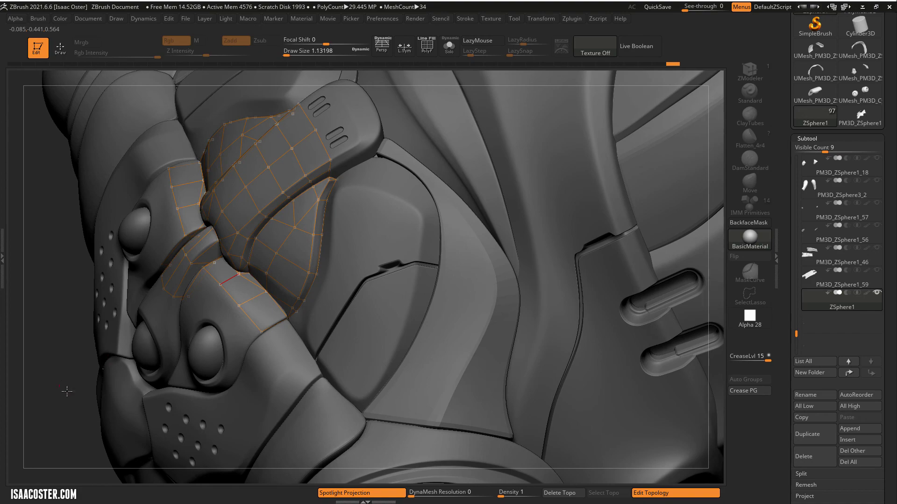
pyautogui.moveTo(66, 391); pyautogui.dragTo(82, 382)
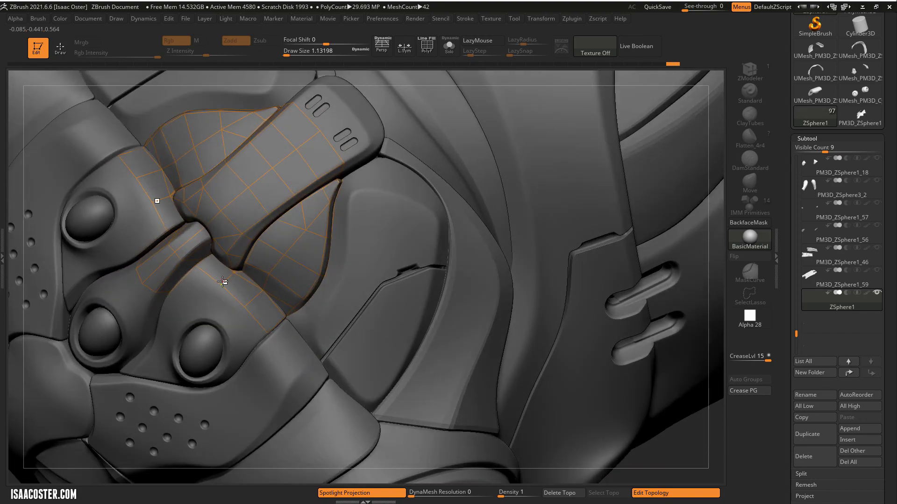
pyautogui.click(244, 306)
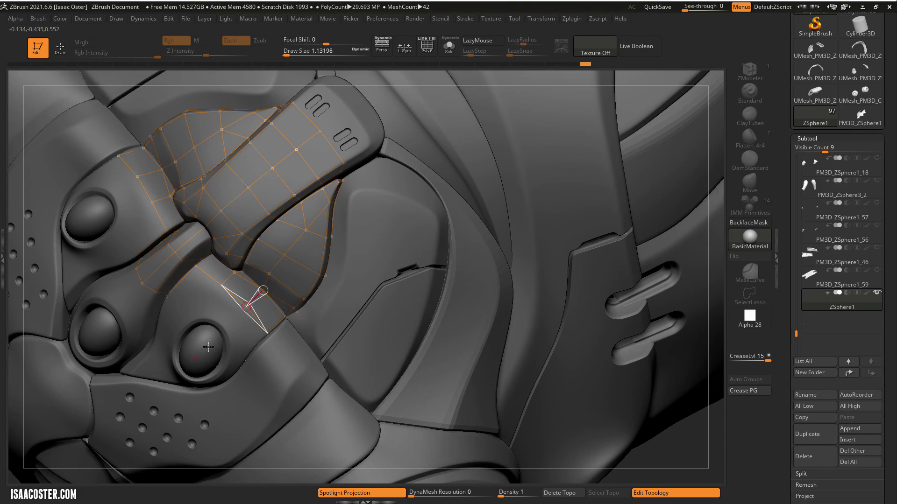
# Activate the small eye spheres' subtool, show its wireframe and try to reconstruct a lower subdivision level
pyautogui.moveTo(690, 426)
pyautogui.mouseDown()
pyautogui.moveTo(696, 362)
pyautogui.moveTo(668, 376)
pyautogui.moveTo(621, 434)
pyautogui.moveTo(686, 444)
pyautogui.moveTo(672, 420)
pyautogui.moveTo(693, 433)
pyautogui.mouseUp()
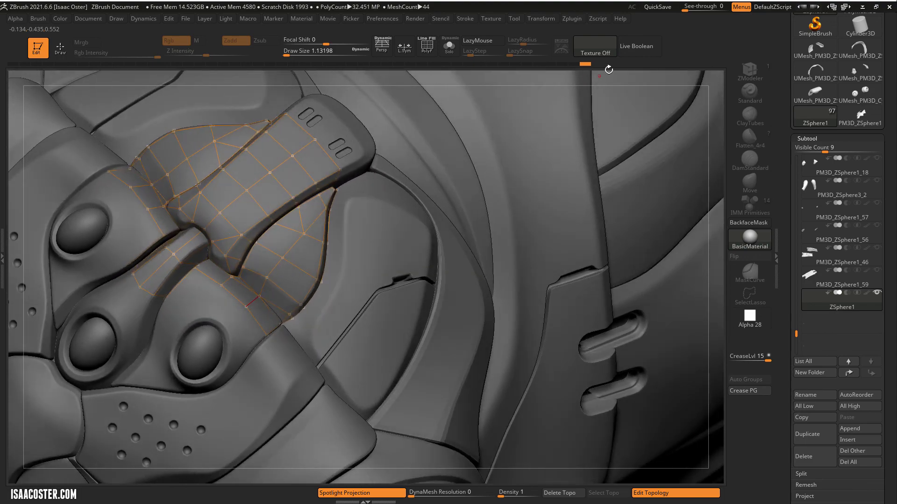
pyautogui.moveTo(608, 69); pyautogui.dragTo(618, 72)
pyautogui.moveTo(602, 234); pyautogui.dragTo(531, 184)
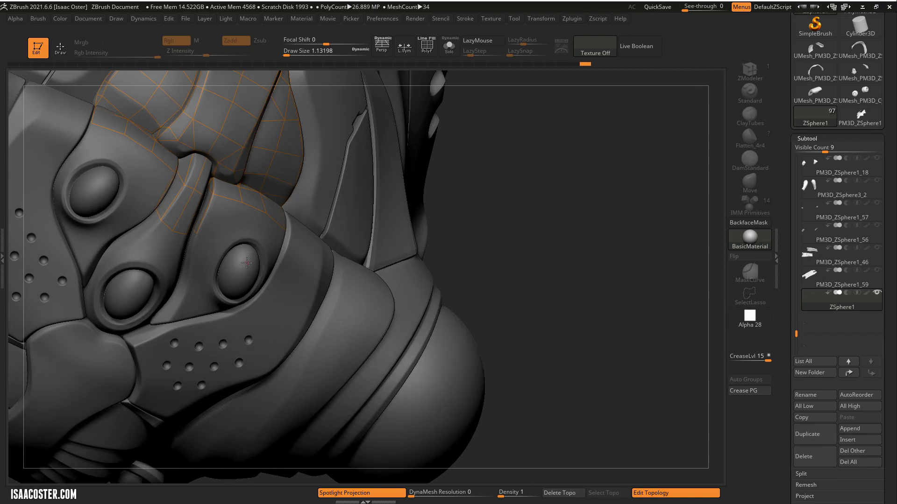
pyautogui.keyDown('alt'); pyautogui.click(247, 263); pyautogui.keyUp('alt')
pyautogui.hotkey('shift', 'f')
pyautogui.moveTo(562, 246); pyautogui.dragTo(558, 239)
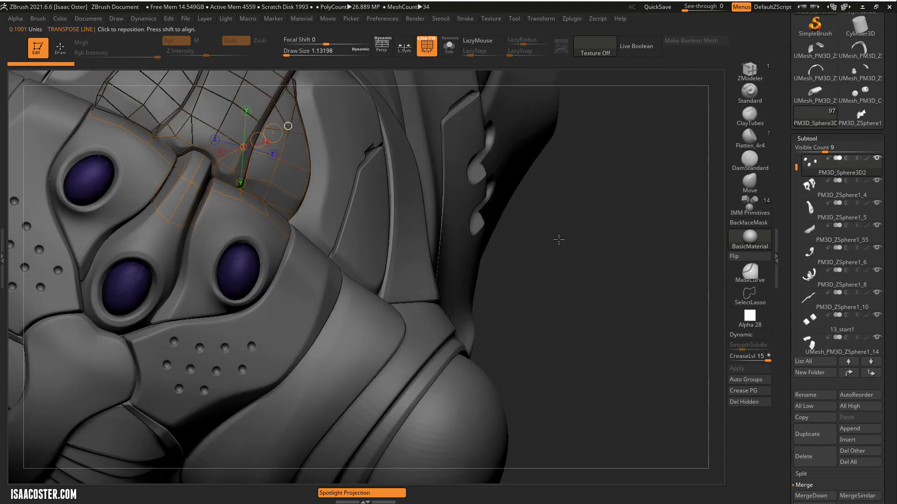
pyautogui.scroll(-6, 786, 259)
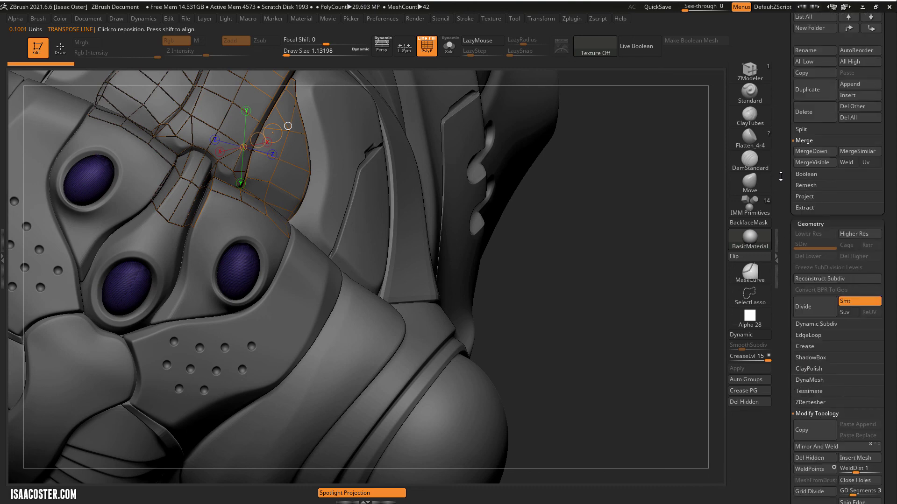
pyautogui.click(819, 262)
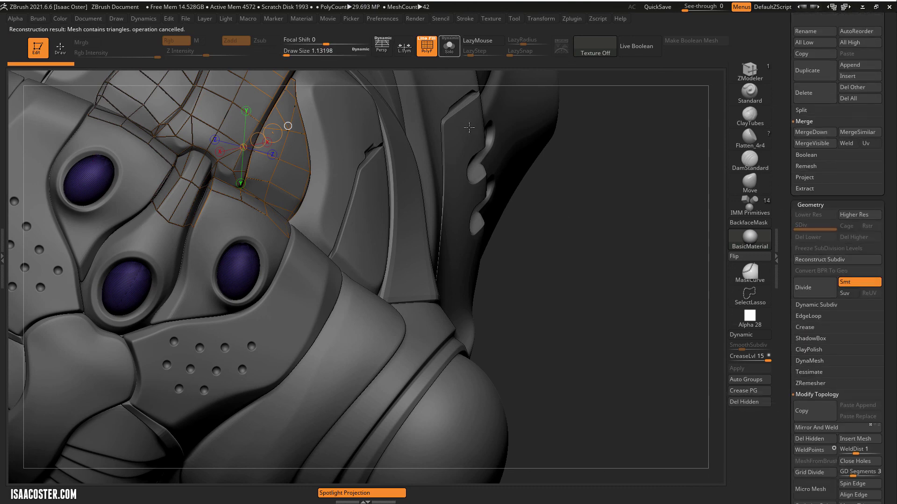
# Activate the large eye sphere's subtool and examine its wireframe density from the front and side
pyautogui.moveTo(576, 298); pyautogui.dragTo(457, 218)
pyautogui.moveTo(670, 420); pyautogui.dragTo(490, 326)
pyautogui.keyDown('alt'); pyautogui.click(488, 344); pyautogui.keyUp('alt')
pyautogui.moveTo(587, 370); pyautogui.dragTo(440, 376)
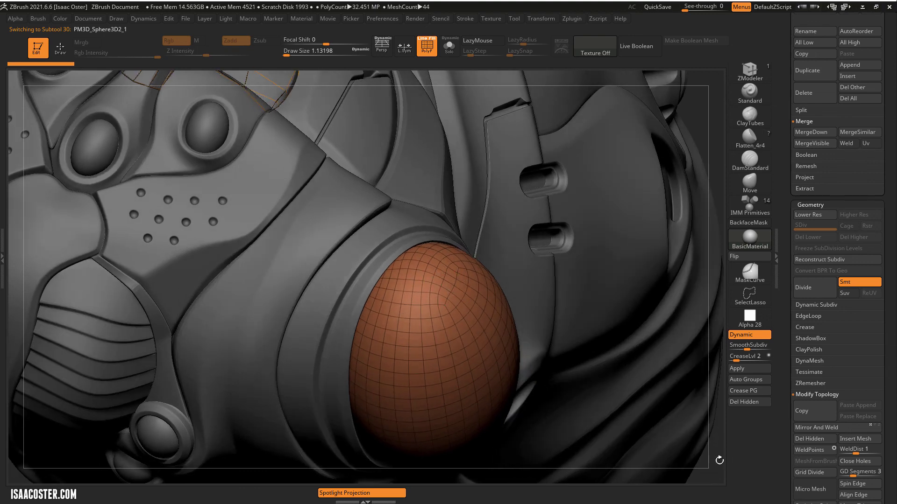
pyautogui.moveTo(719, 461); pyautogui.dragTo(298, 252)
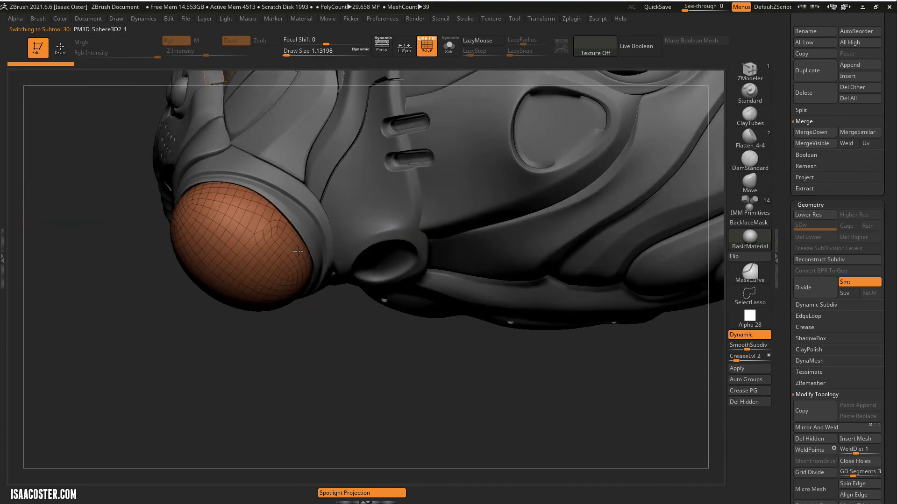